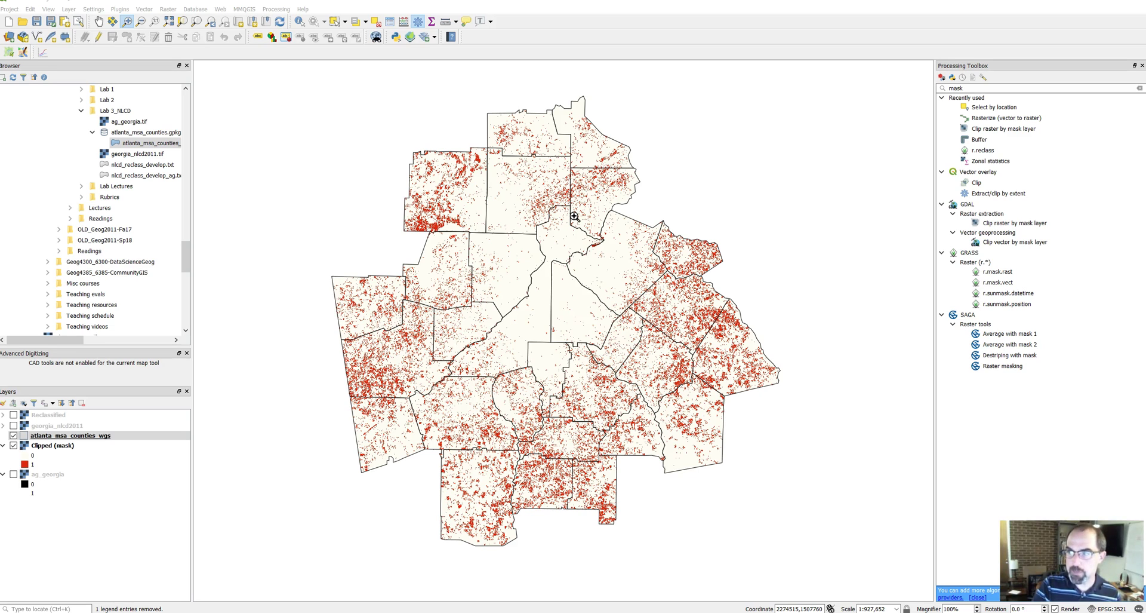
Step: Open Zonal statistics from a 'zona' toolbox search, choose Clipped (mask) as raster and begin the zonal_ prefix
{"action": "left_click", "coordinate": [1140, 88]}
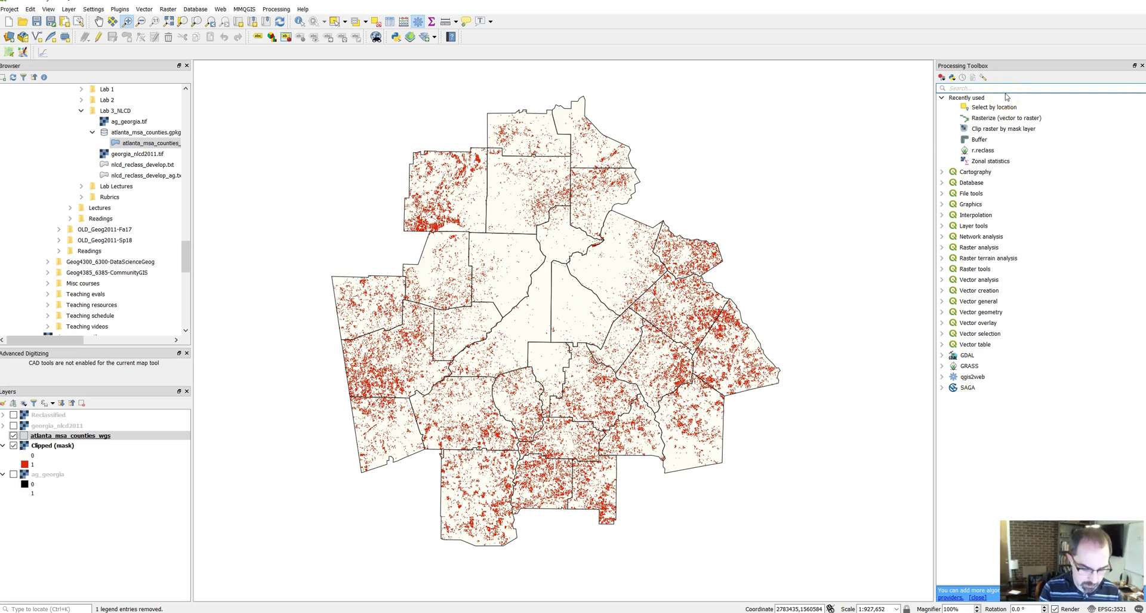
{"action": "type", "text": "zonal"}
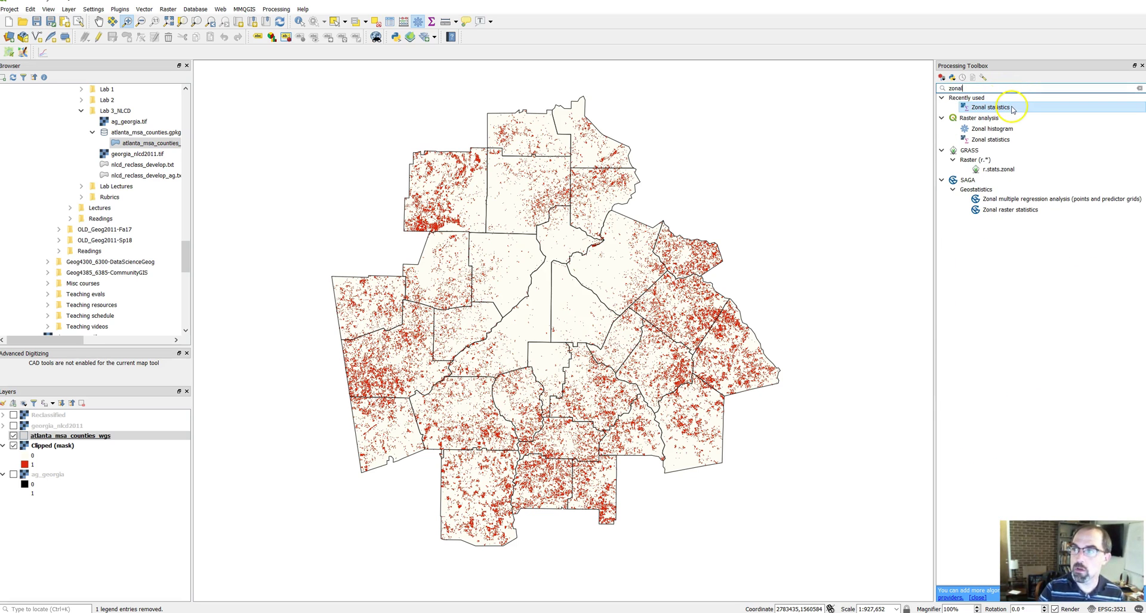
{"action": "double_click", "coordinate": [1013, 108]}
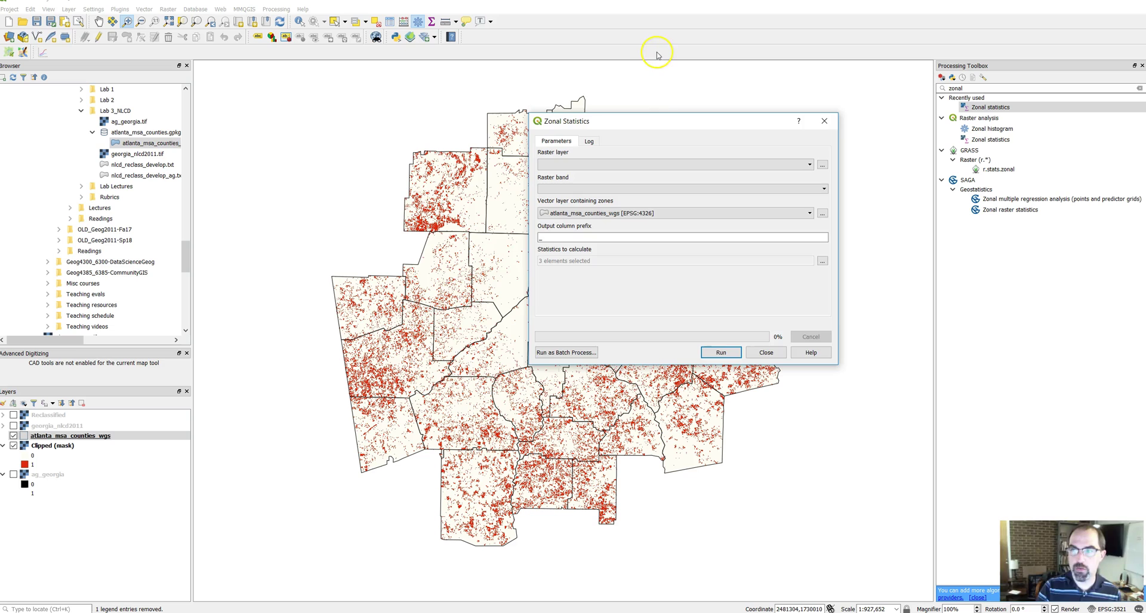
{"action": "left_click_drag", "start_coordinate": [644, 132], "coordinate": [494, 173]}
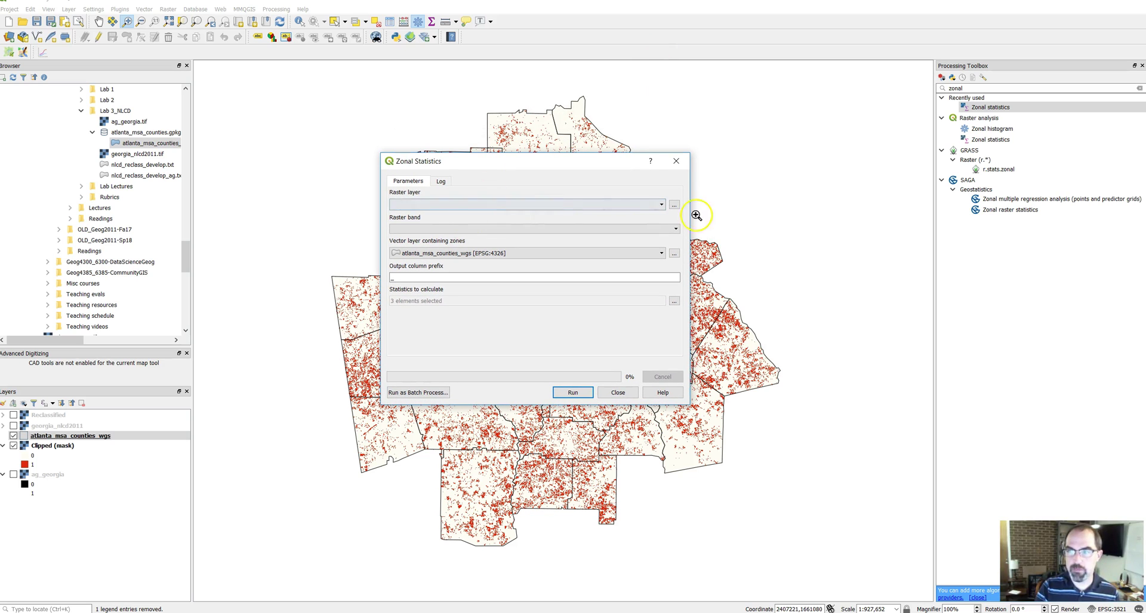
{"action": "left_click", "coordinate": [662, 206]}
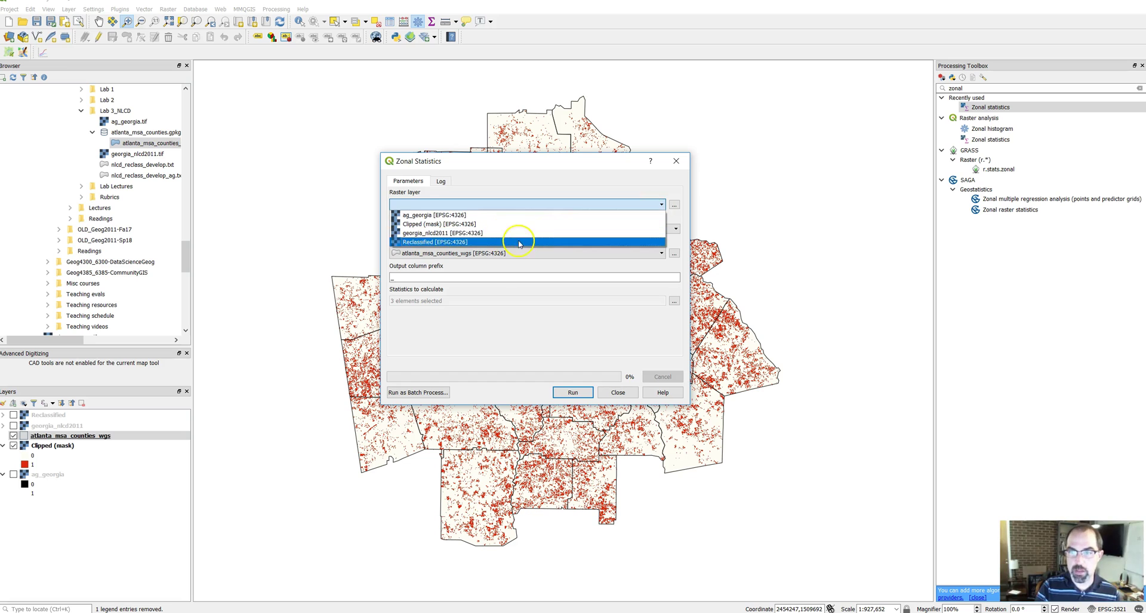
{"action": "left_click", "coordinate": [495, 226]}
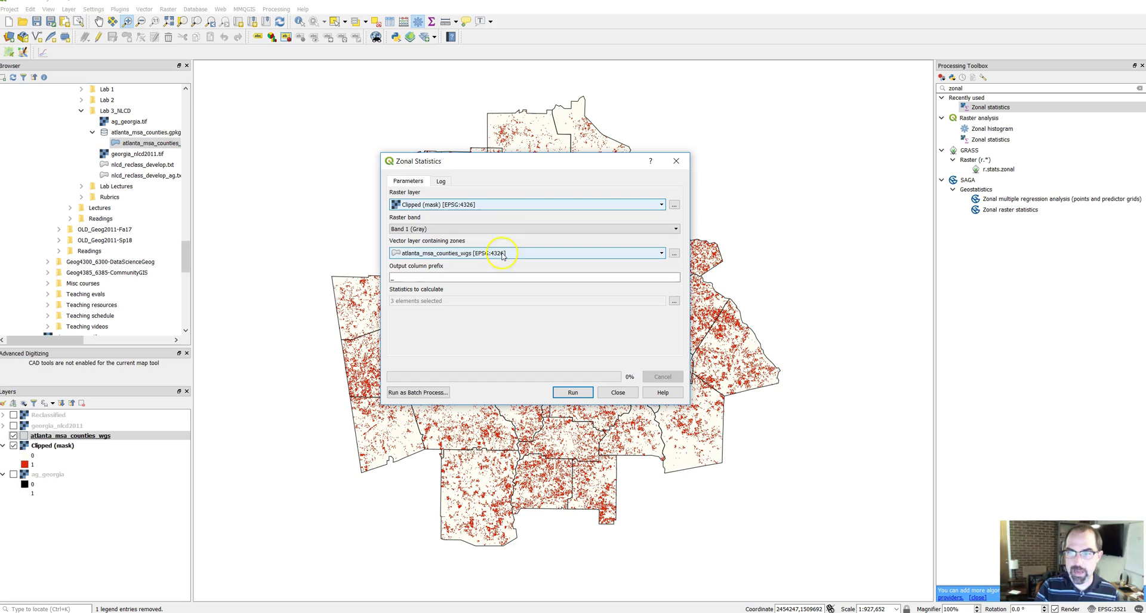
{"action": "left_click", "coordinate": [400, 277]}
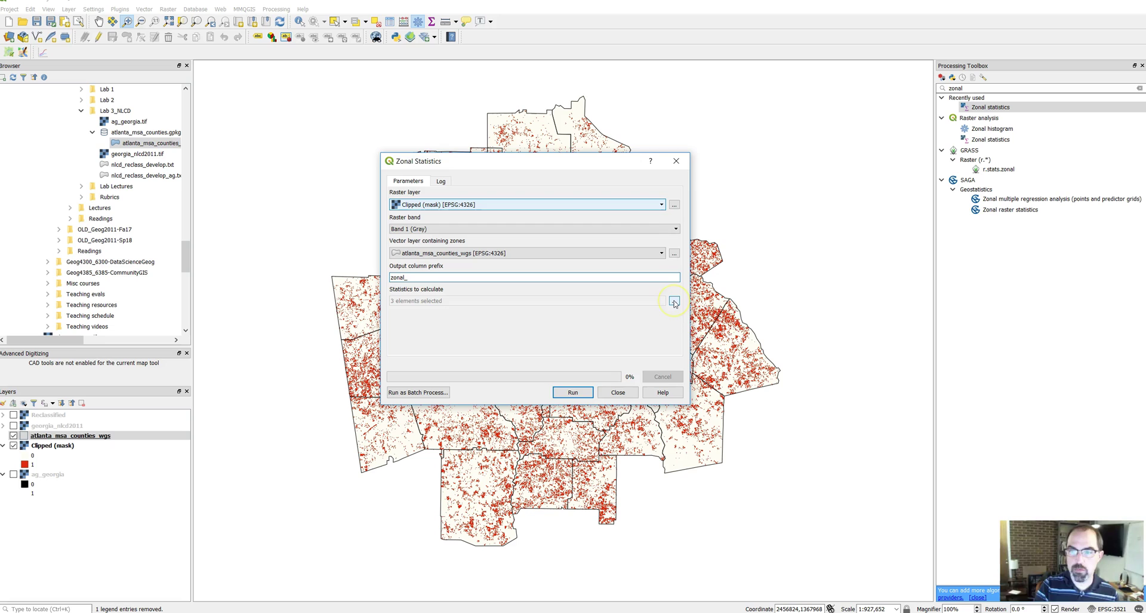
Step: Uncheck Mean so only Count and Sum are calculated, then run Zonal statistics
{"action": "left_click", "coordinate": [674, 302]}
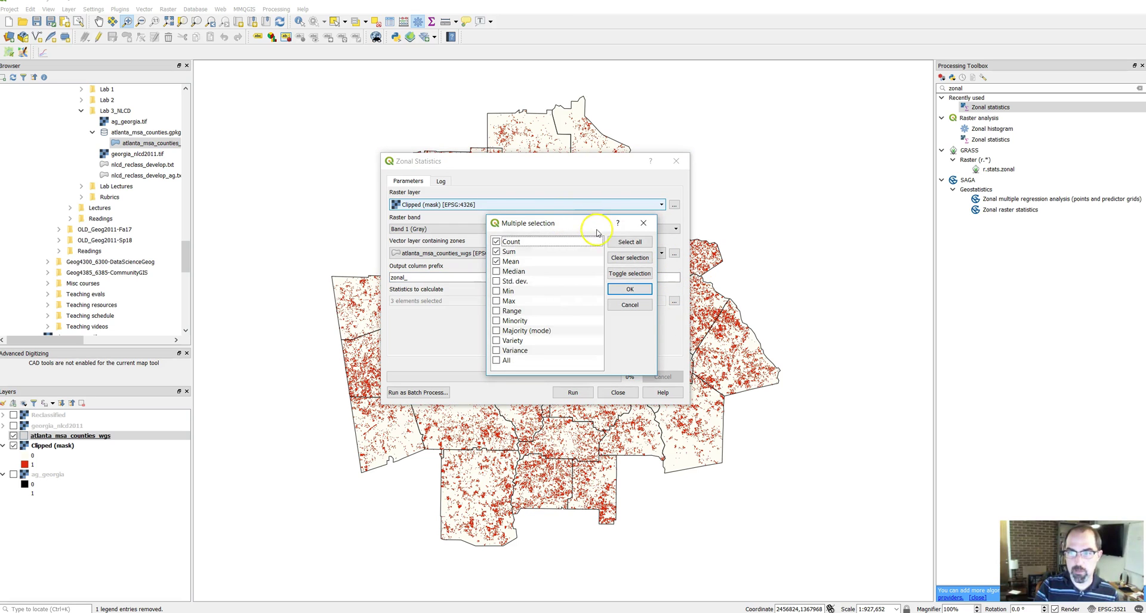
{"action": "left_click", "coordinate": [497, 261]}
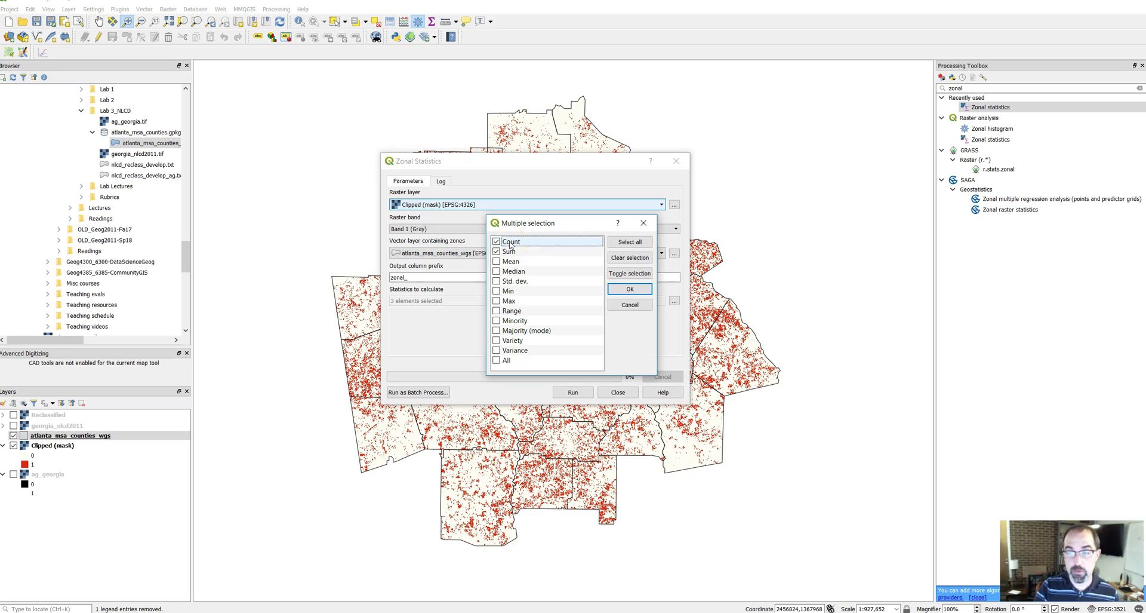
{"action": "left_click", "coordinate": [511, 255]}
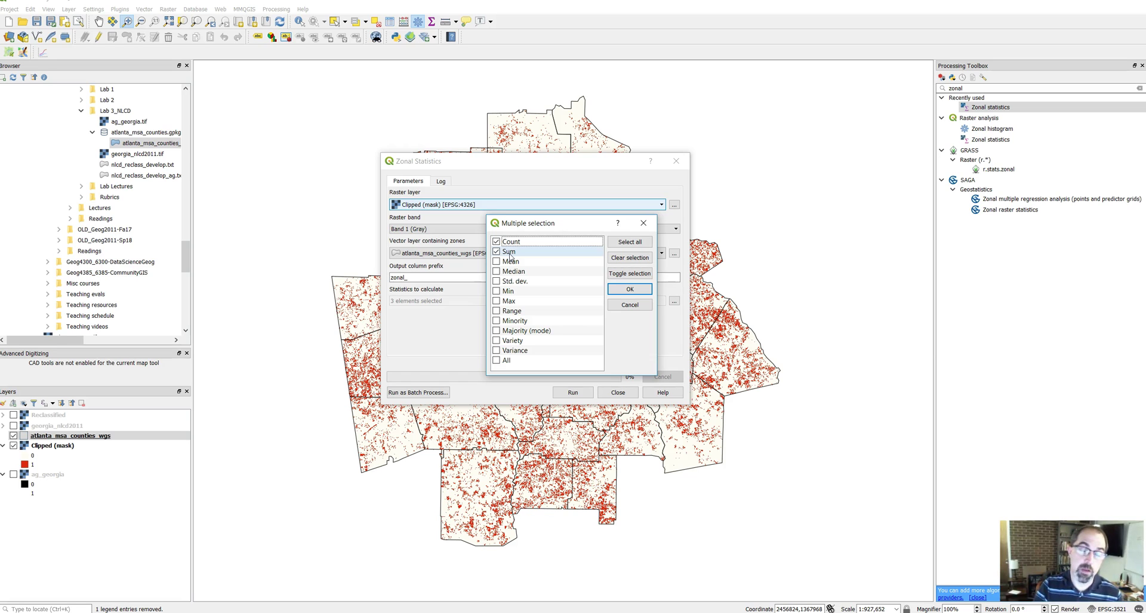
{"action": "left_click", "coordinate": [533, 254]}
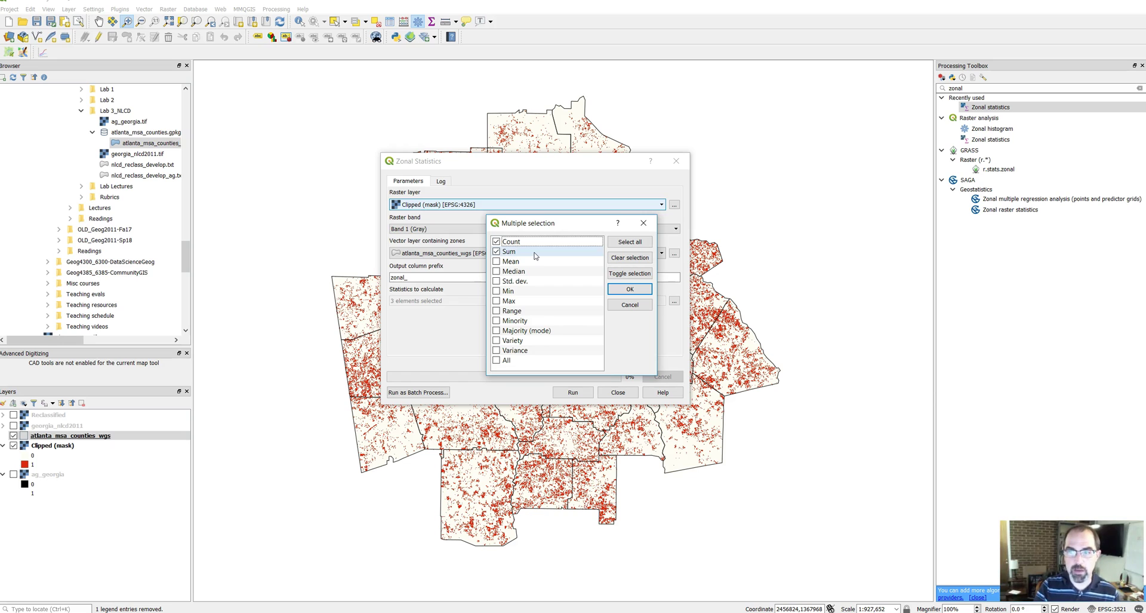
{"action": "left_click", "coordinate": [630, 289]}
{"action": "left_click", "coordinate": [576, 391]}
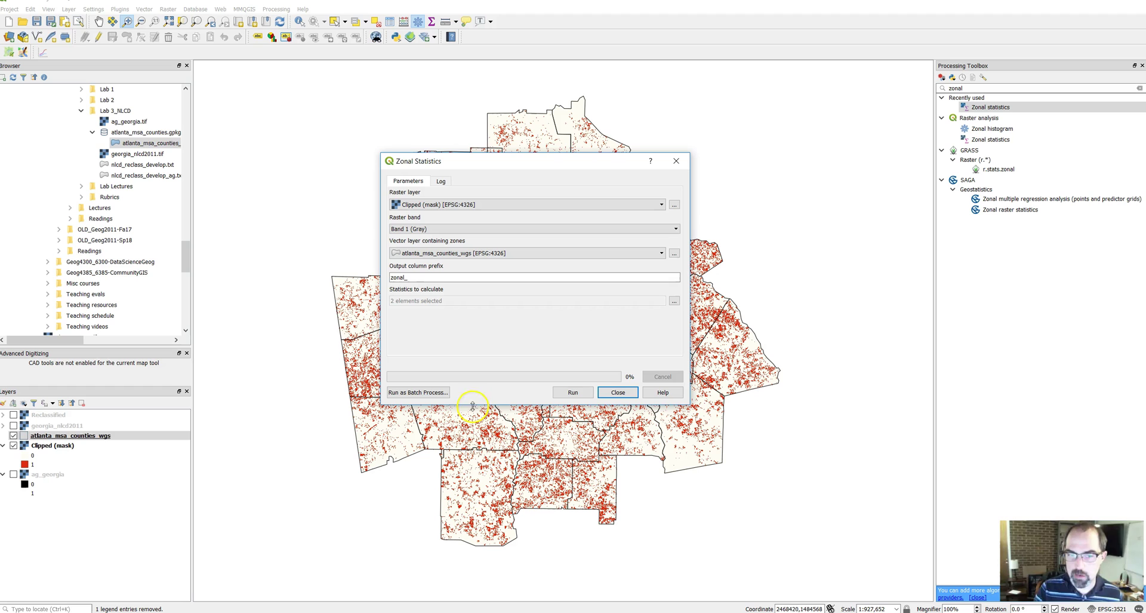
Step: Open the atlanta_msa_counties_wgs attribute table and scroll to the zonal_count and zonal_sum columns
{"action": "left_click", "coordinate": [624, 392]}
{"action": "left_click", "coordinate": [96, 437]}
{"action": "right_click", "coordinate": [96, 438]}
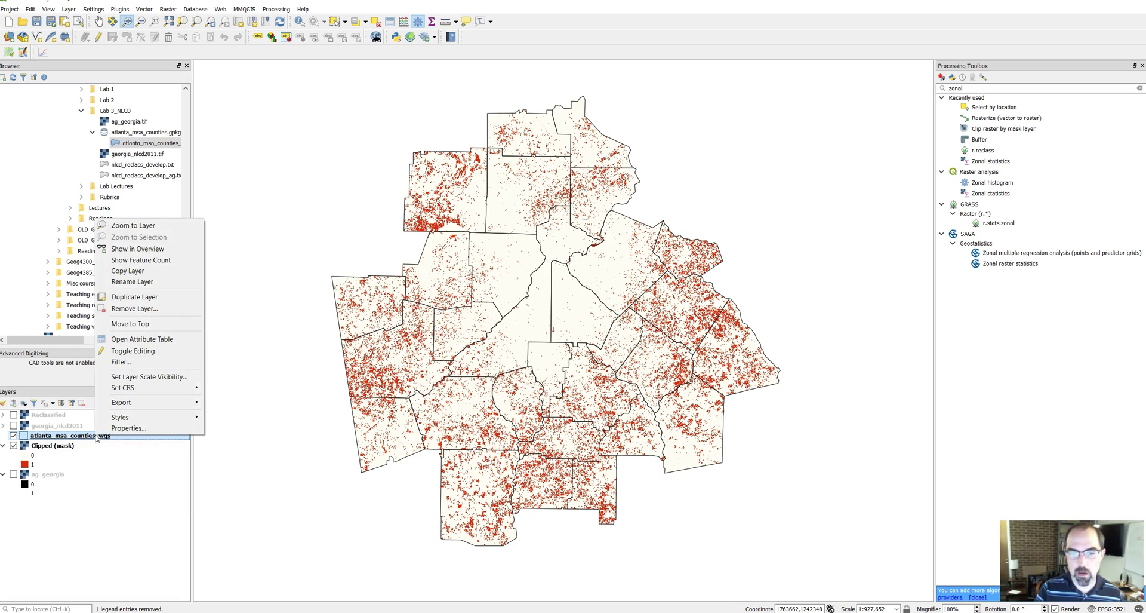
{"action": "left_click", "coordinate": [134, 342]}
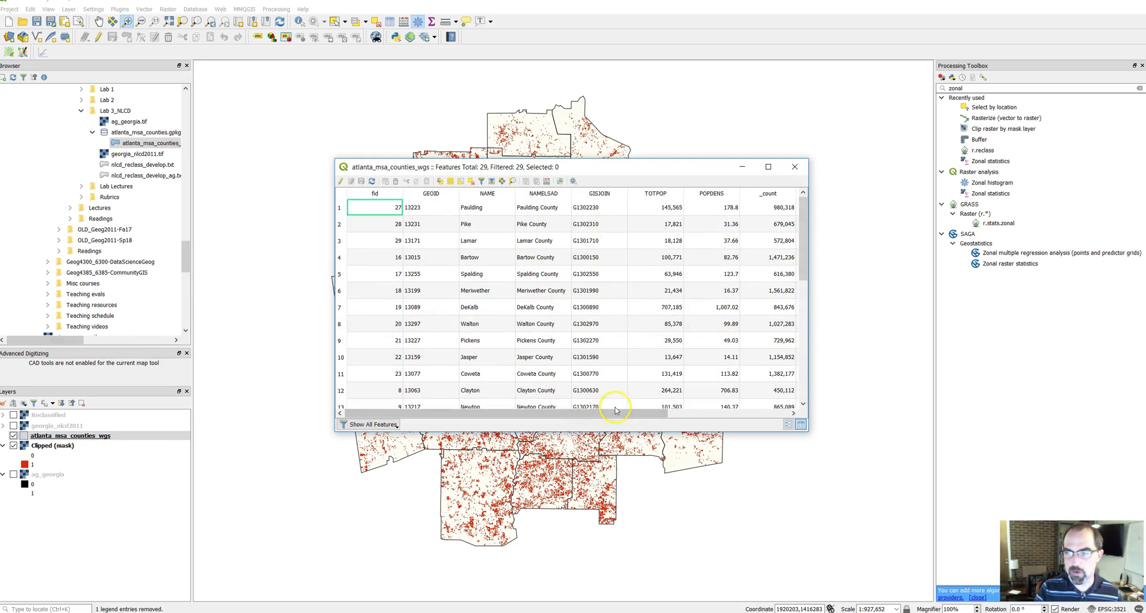
{"action": "left_click_drag", "start_coordinate": [653, 411], "coordinate": [794, 407]}
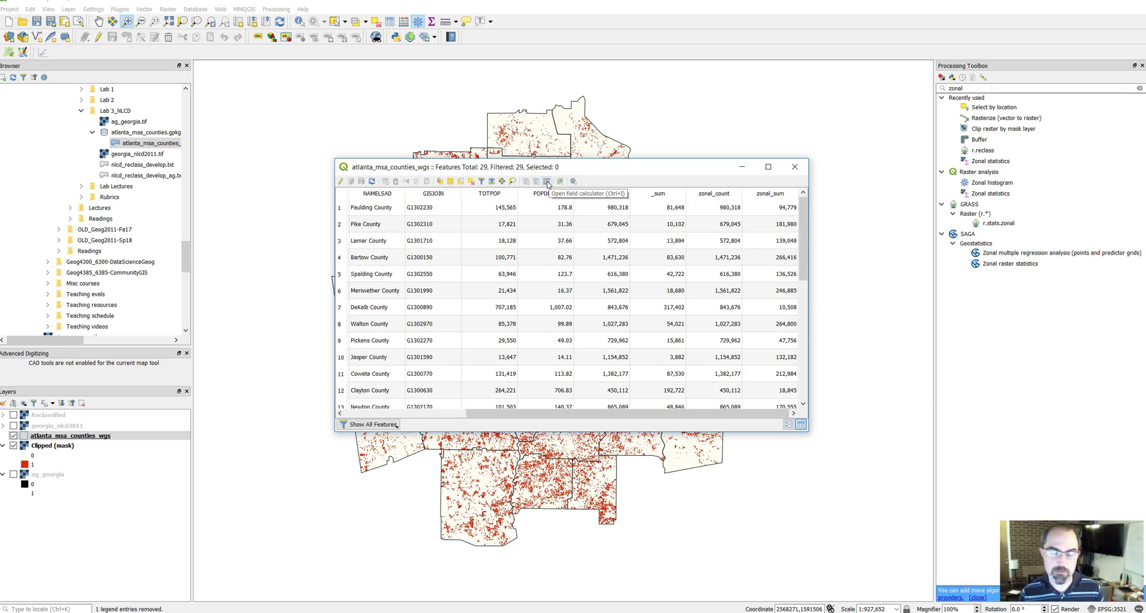
Step: Start a new Decimal number (real) field named pct_ag in the Field Calculator
{"action": "left_click", "coordinate": [547, 181]}
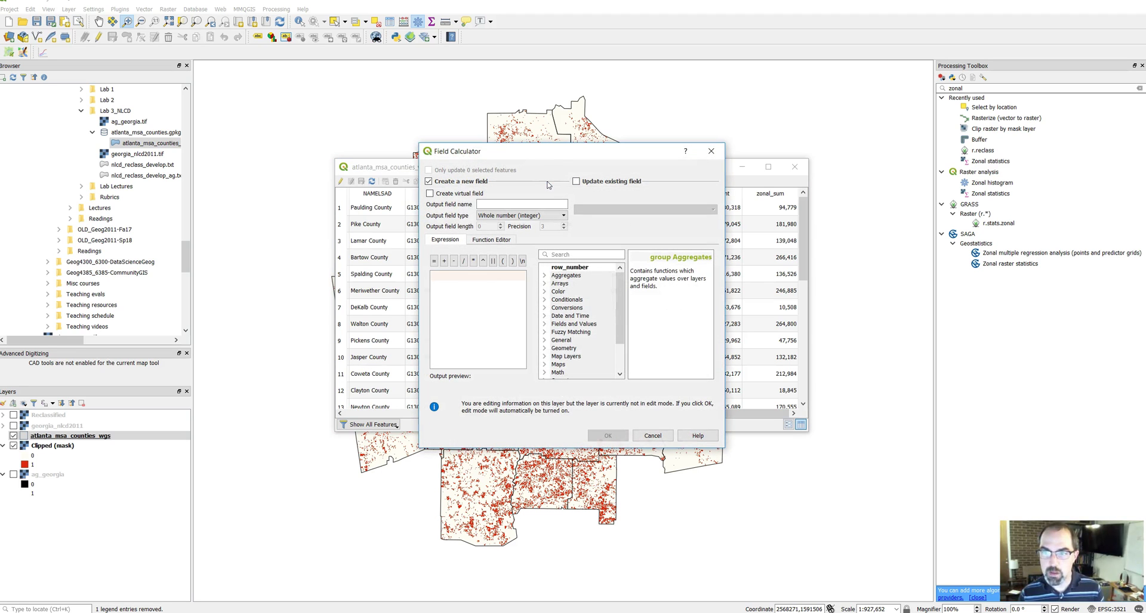
{"action": "left_click", "coordinate": [503, 204]}
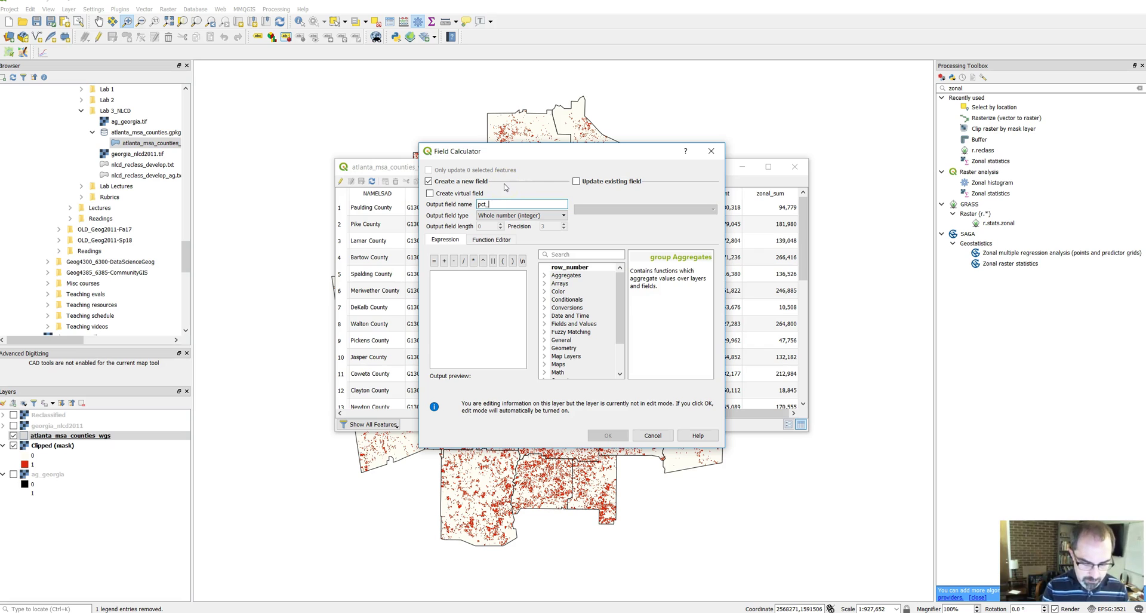
{"action": "left_click", "coordinate": [511, 216]}
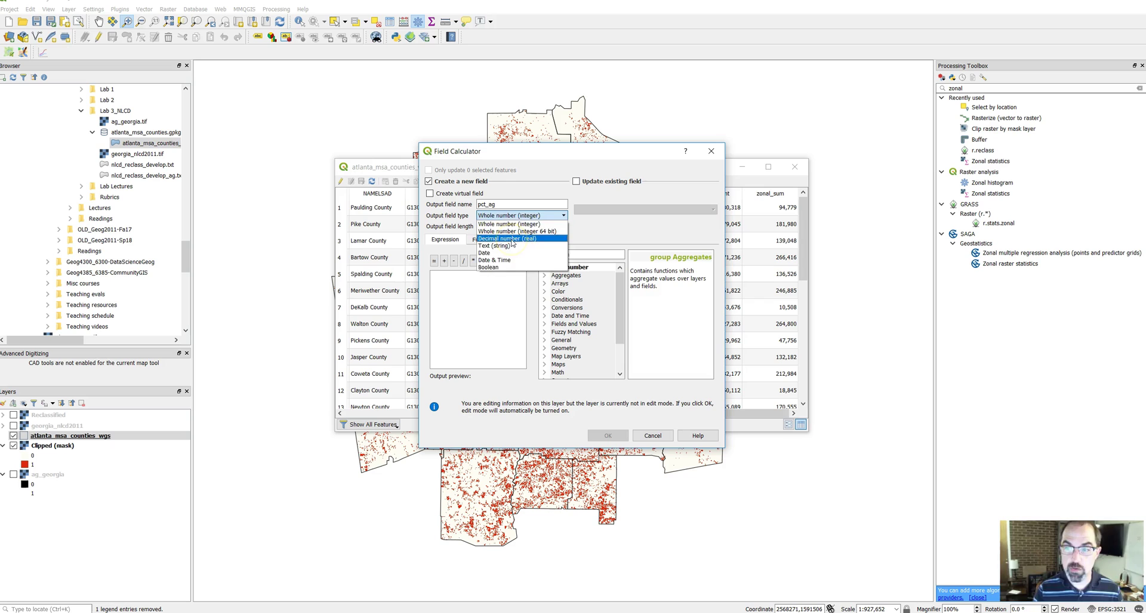
{"action": "left_click", "coordinate": [512, 239]}
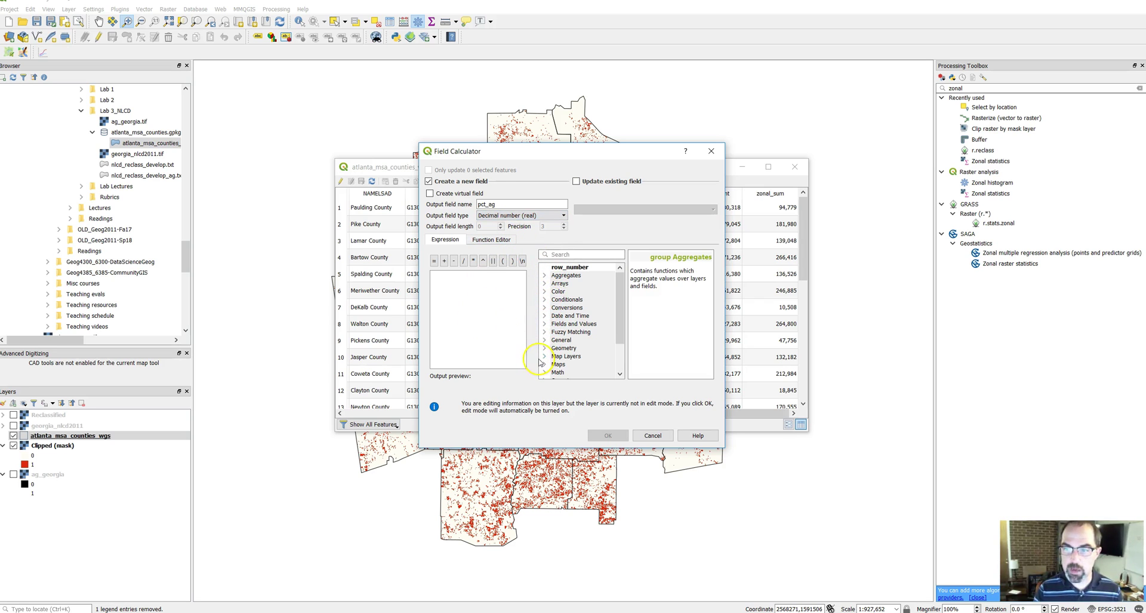
Step: Expand Fields and Values and enlarge the calculator to reveal the zonal fields
{"action": "left_click", "coordinate": [545, 324]}
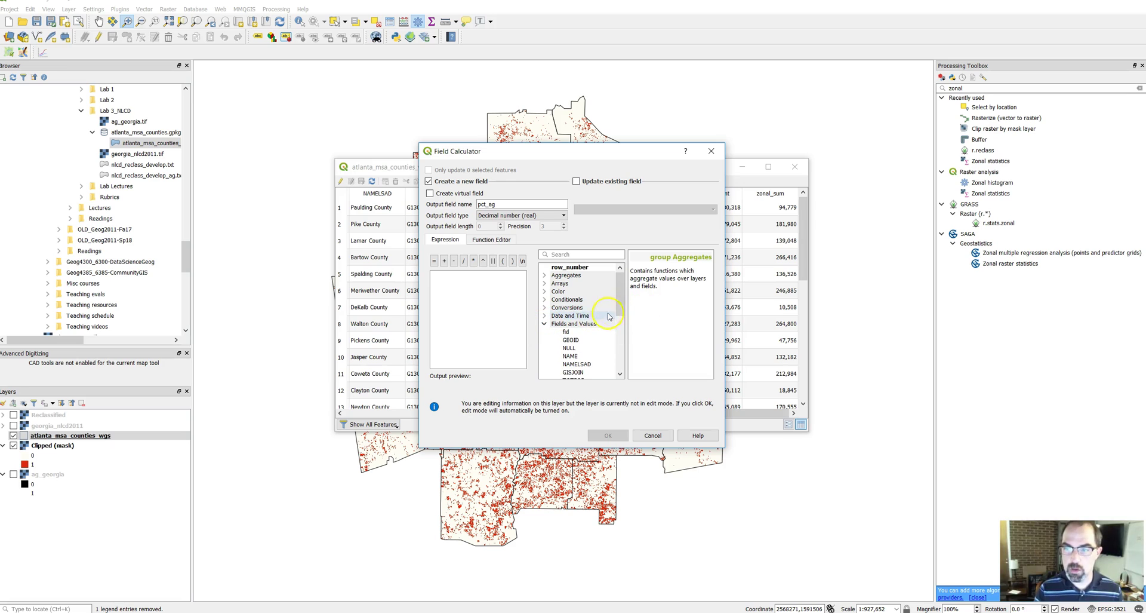
{"action": "scroll", "coordinate": [602, 322], "scroll_direction": "down", "scroll_amount": 1}
{"action": "left_click", "coordinate": [584, 365]}
{"action": "scroll", "coordinate": [572, 279], "scroll_direction": "down", "scroll_amount": 3}
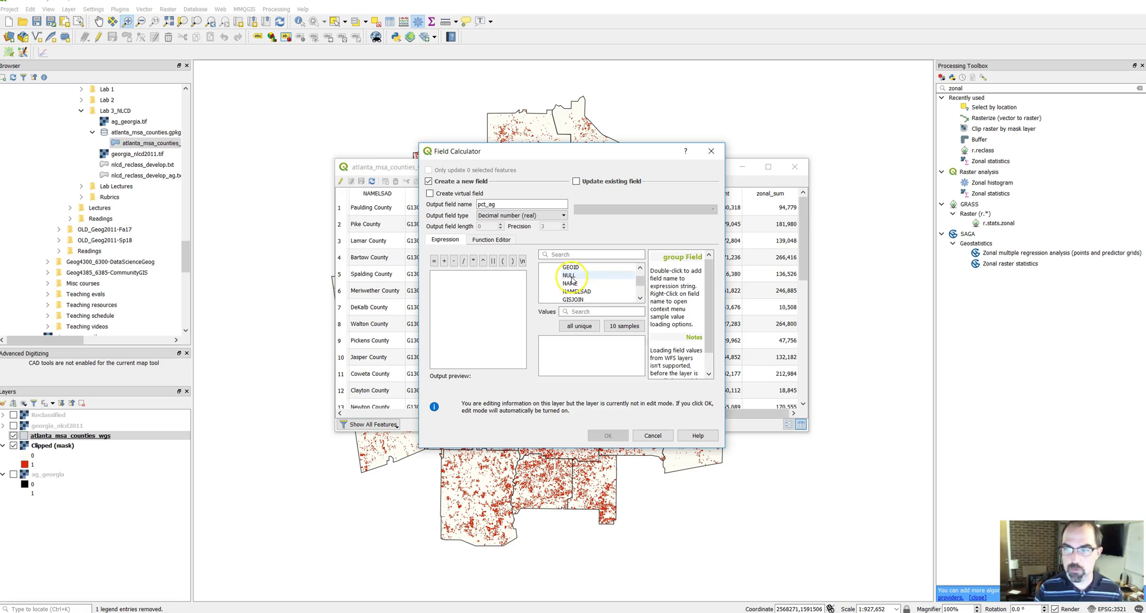
{"action": "scroll", "coordinate": [572, 279], "scroll_direction": "up", "scroll_amount": 3}
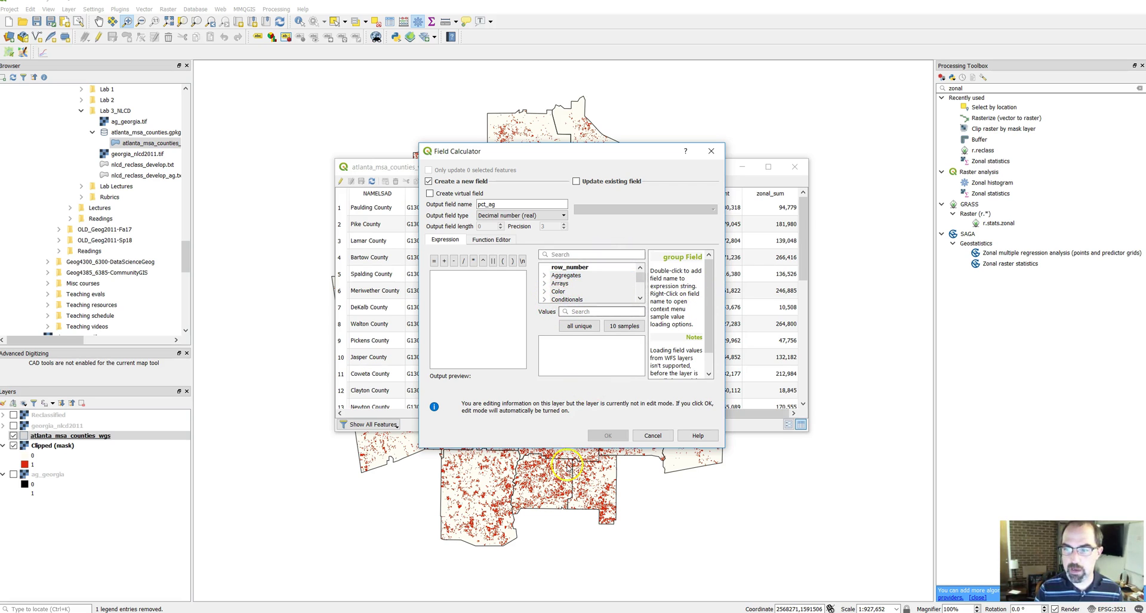
{"action": "left_click_drag", "start_coordinate": [566, 446], "coordinate": [563, 598]}
{"action": "left_click", "coordinate": [545, 324]}
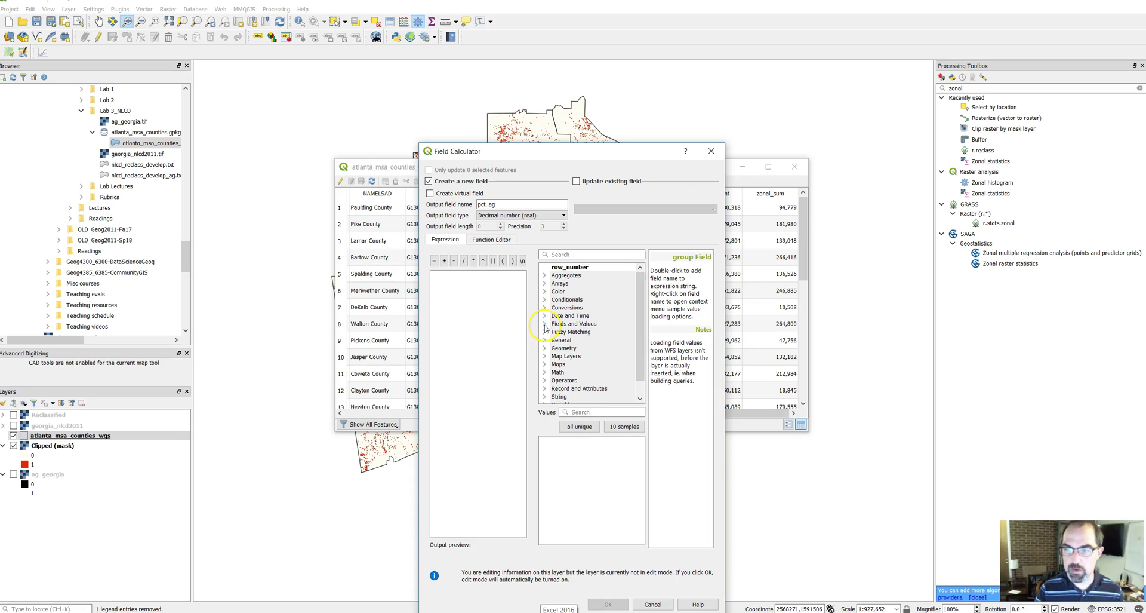
{"action": "left_click", "coordinate": [544, 328]}
{"action": "scroll", "coordinate": [576, 346], "scroll_direction": "down", "scroll_amount": 2}
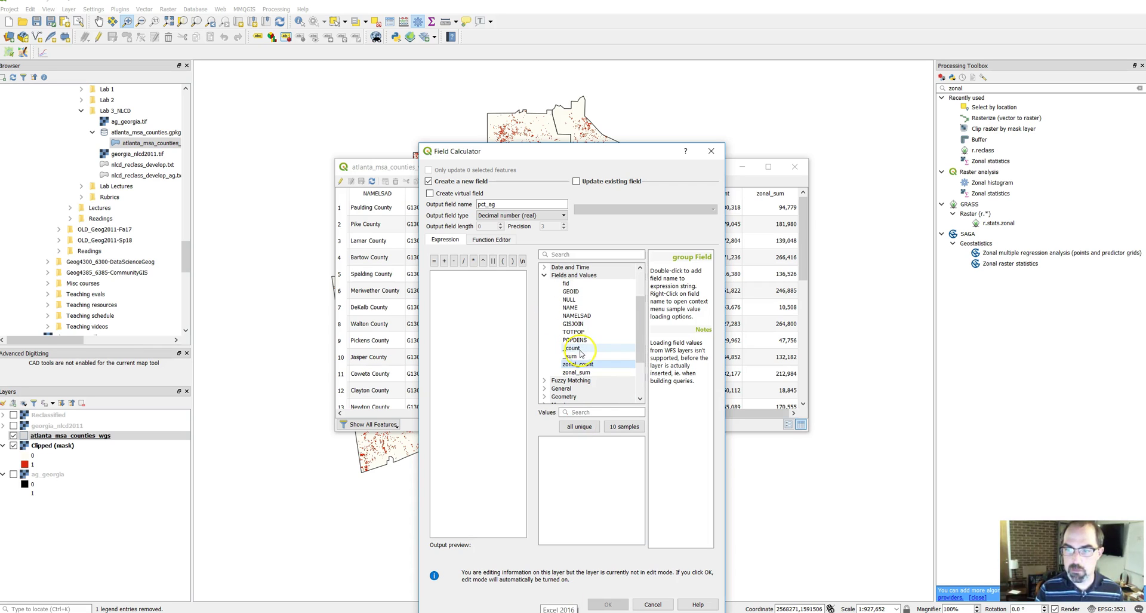
Step: Enter the expression "zonal_count" / "zonal_sum" *100, previewing 818.49
{"action": "double_click", "coordinate": [584, 364]}
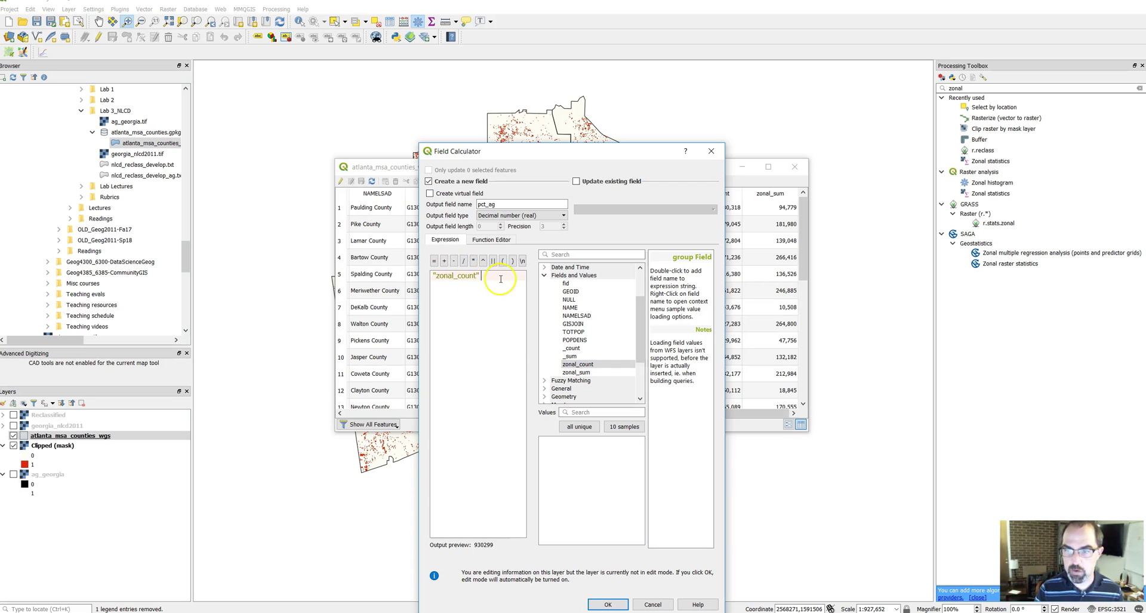
{"action": "type", "text": "/"}
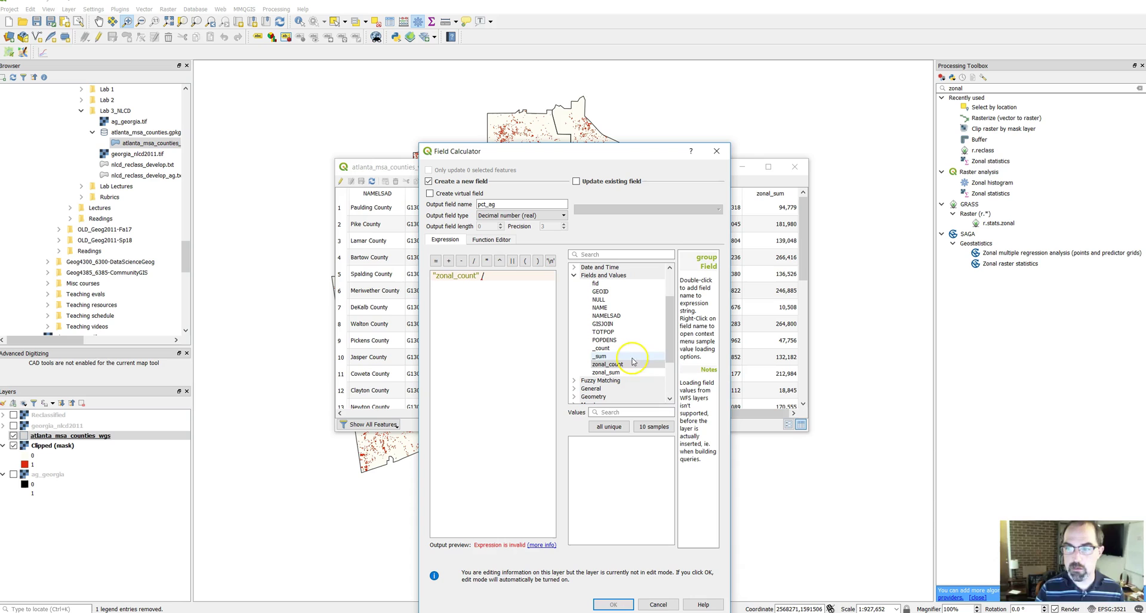
{"action": "double_click", "coordinate": [612, 373]}
{"action": "left_click", "coordinate": [614, 366]}
{"action": "type", "text": "*100"}
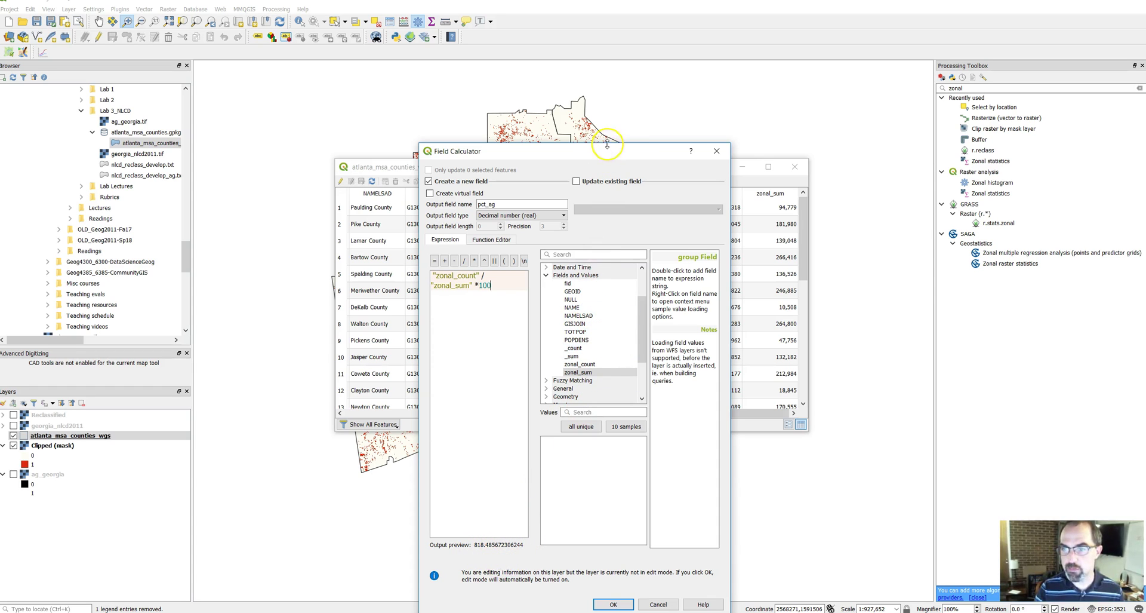
{"action": "left_click_drag", "start_coordinate": [600, 150], "coordinate": [455, 90]}
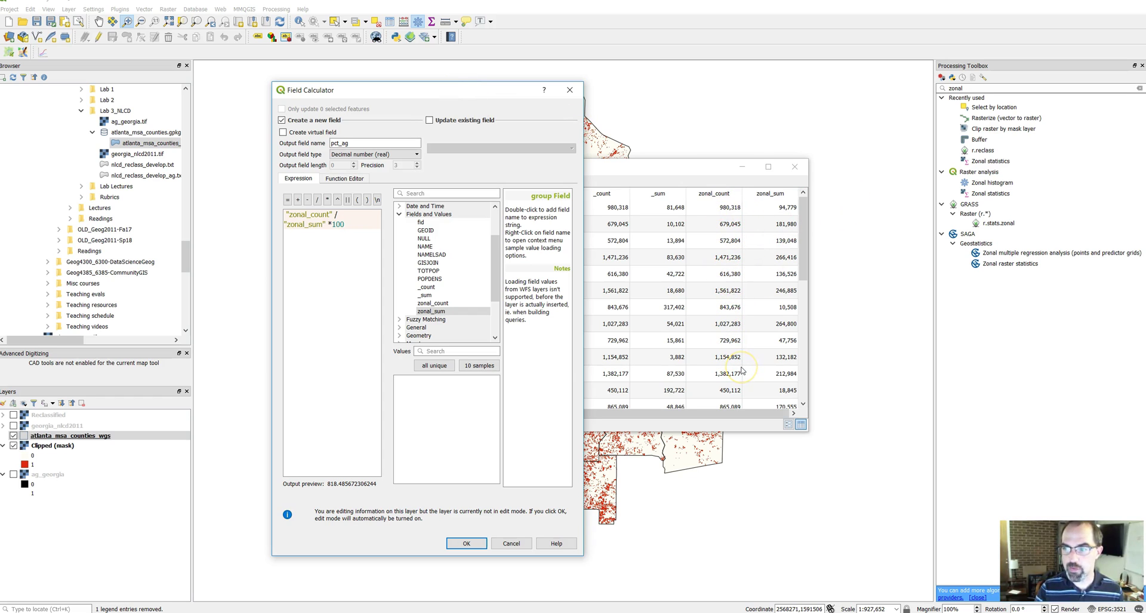
Step: Create pct_ag, find its values exceed 100, then delete the pct_ag field
{"action": "left_click", "coordinate": [467, 544]}
{"action": "left_click_drag", "start_coordinate": [746, 412], "coordinate": [791, 413]}
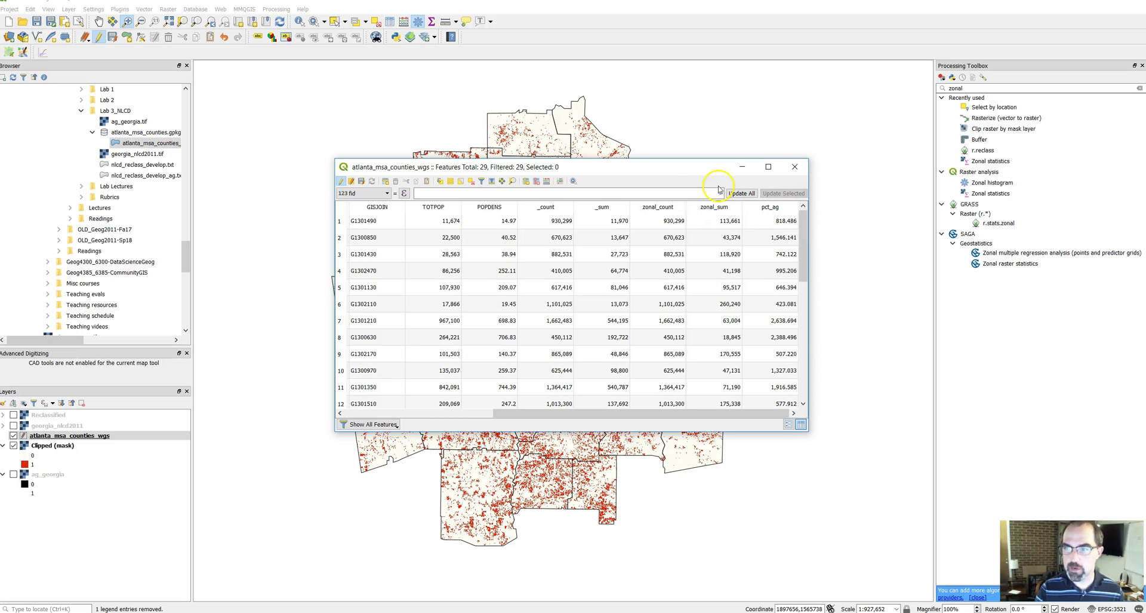
{"action": "left_click", "coordinate": [537, 181]}
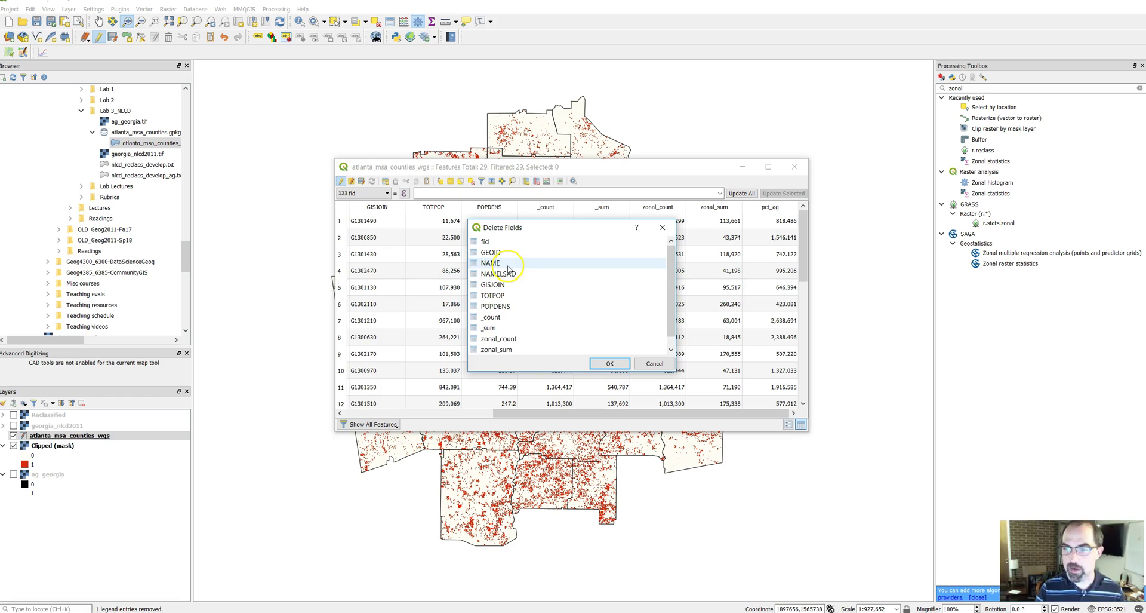
{"action": "scroll", "coordinate": [499, 287], "scroll_direction": "down", "scroll_amount": 3}
{"action": "left_click", "coordinate": [492, 350]}
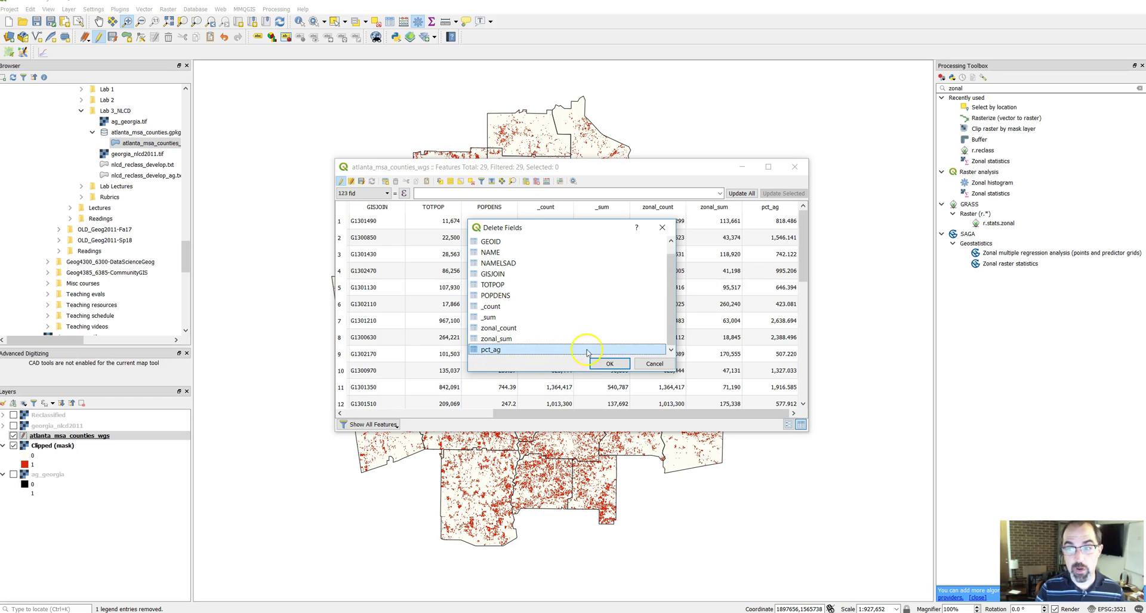
{"action": "left_click", "coordinate": [654, 364]}
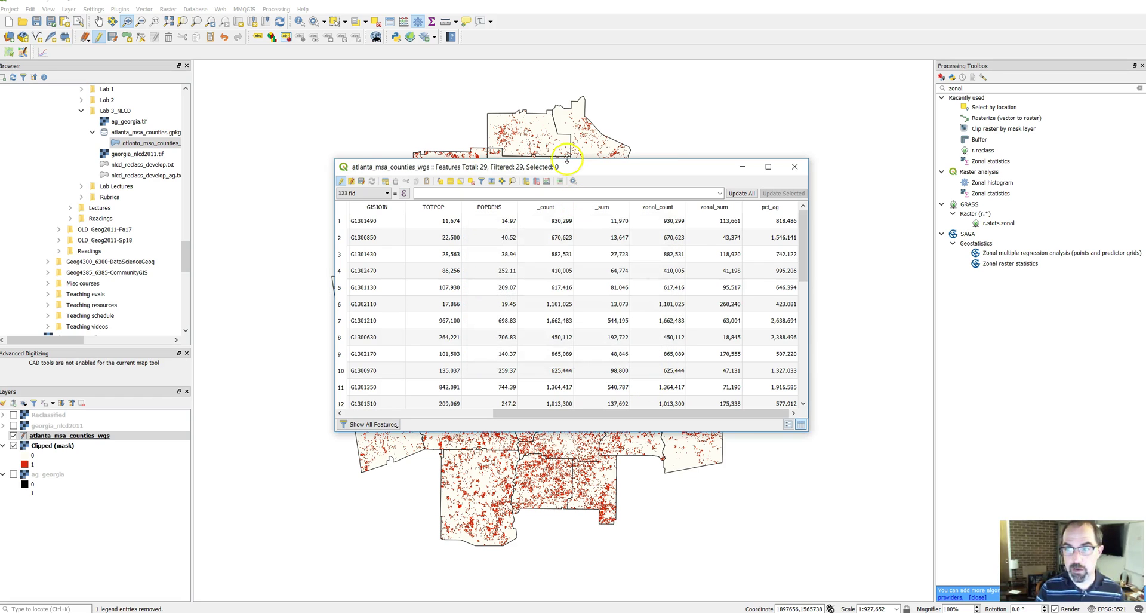
{"action": "left_click", "coordinate": [537, 185]}
{"action": "left_click", "coordinate": [499, 350]}
{"action": "left_click", "coordinate": [606, 364]}
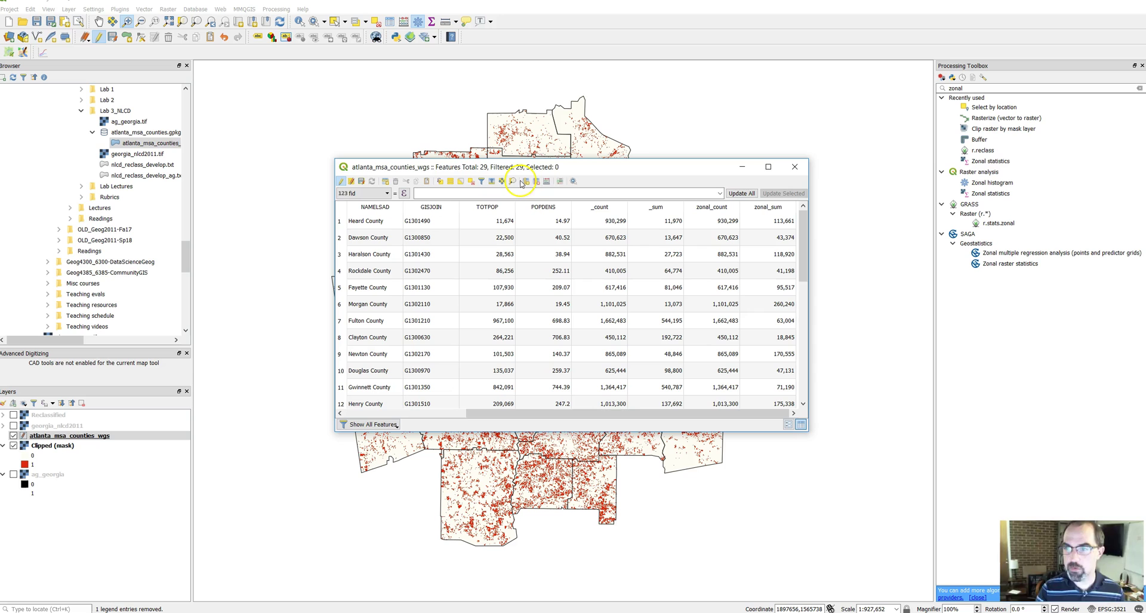
Step: In a new Field Calculator, enter the expression "zonal_sum" / "zonal_count" *100
{"action": "left_click", "coordinate": [548, 182]}
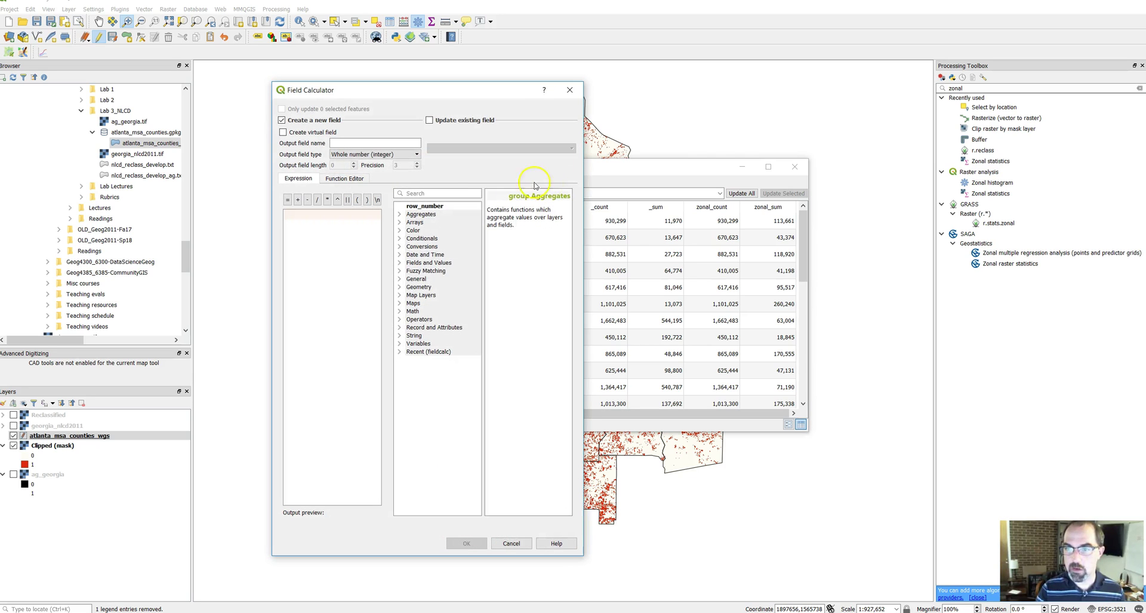
{"action": "left_click", "coordinate": [400, 263]}
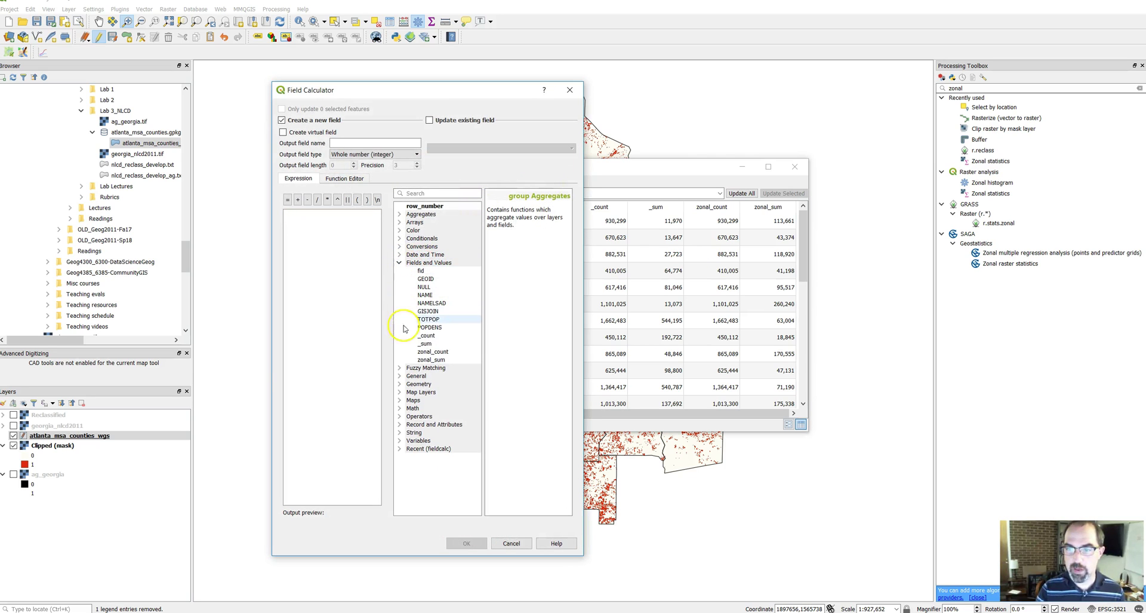
{"action": "left_click", "coordinate": [432, 359]}
{"action": "scroll", "coordinate": [442, 344], "scroll_direction": "down", "scroll_amount": 2}
{"action": "double_click", "coordinate": [444, 327]}
{"action": "type", "text": "/"}
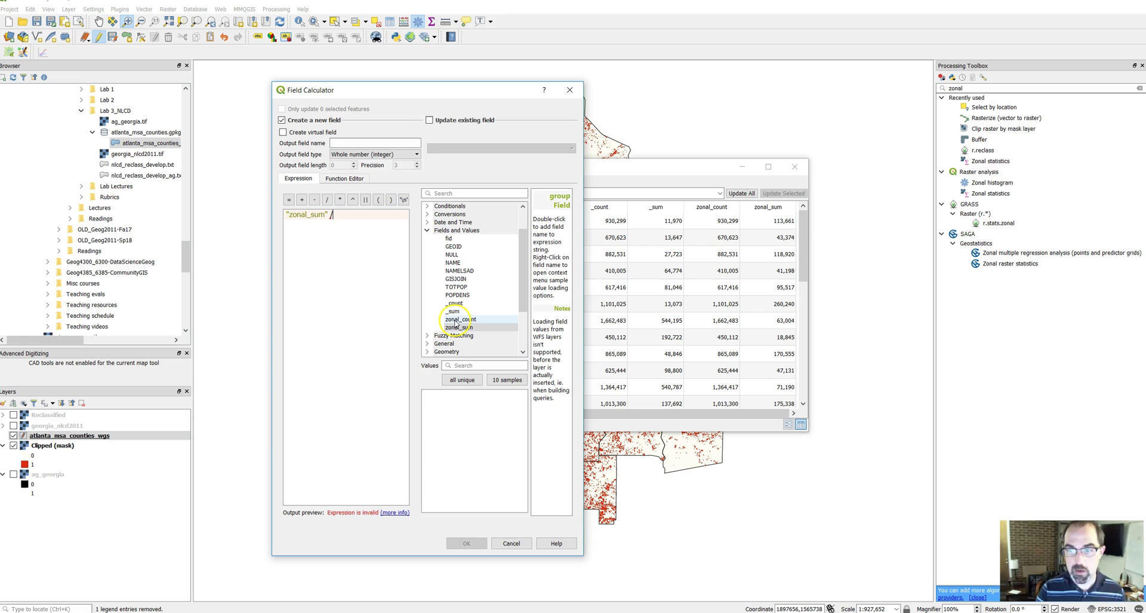
{"action": "double_click", "coordinate": [455, 322]}
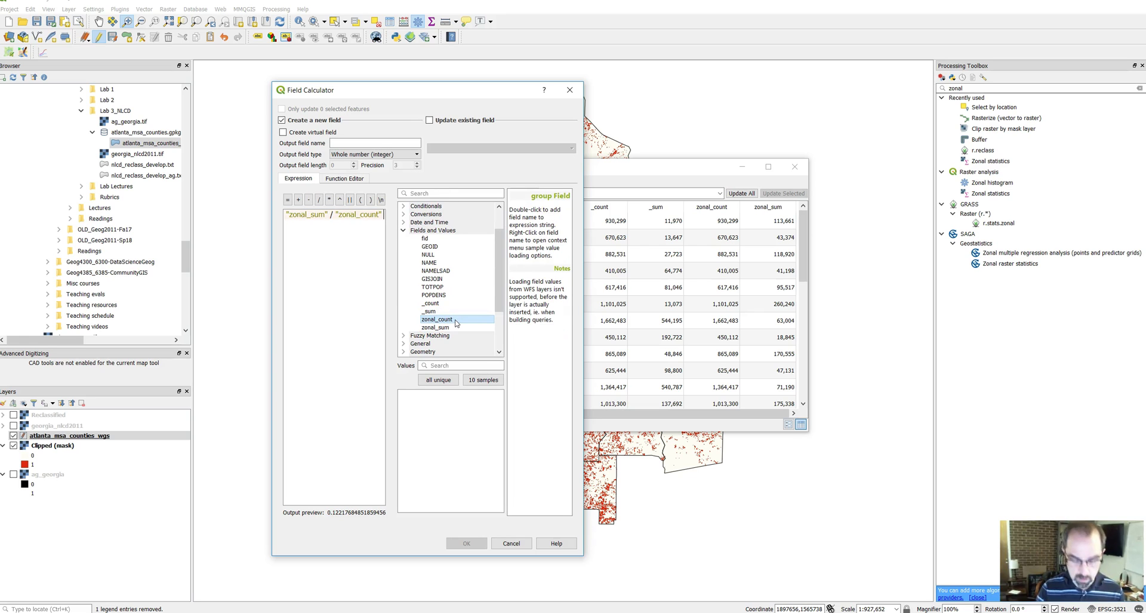
{"action": "type", "text": "*100"}
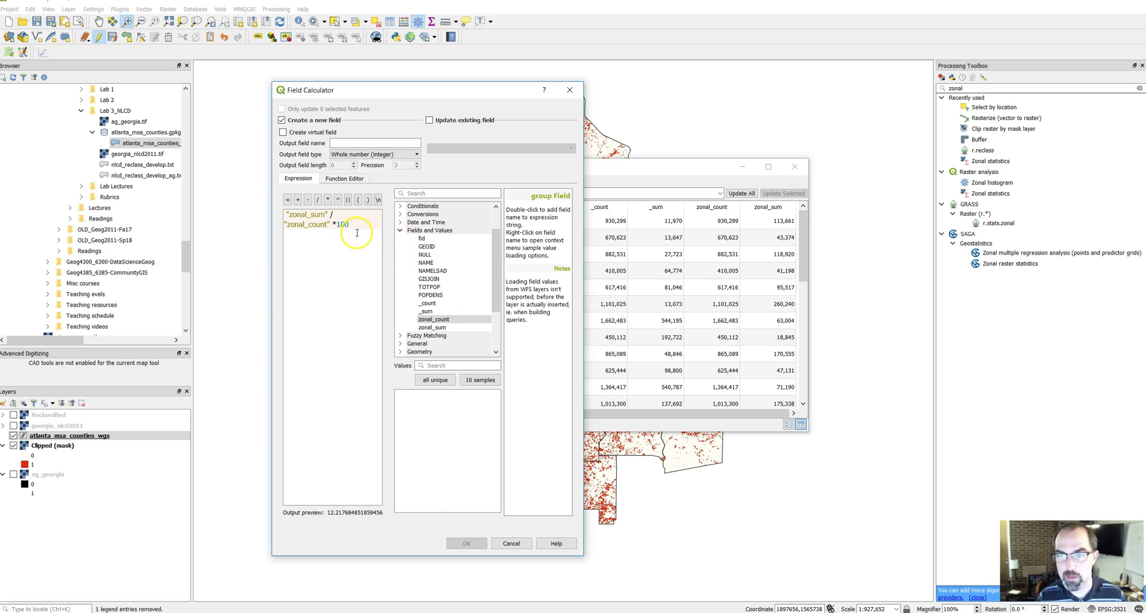
Step: Name the output field ag_pct with type Decimal number (real)
{"action": "left_click", "coordinate": [352, 142]}
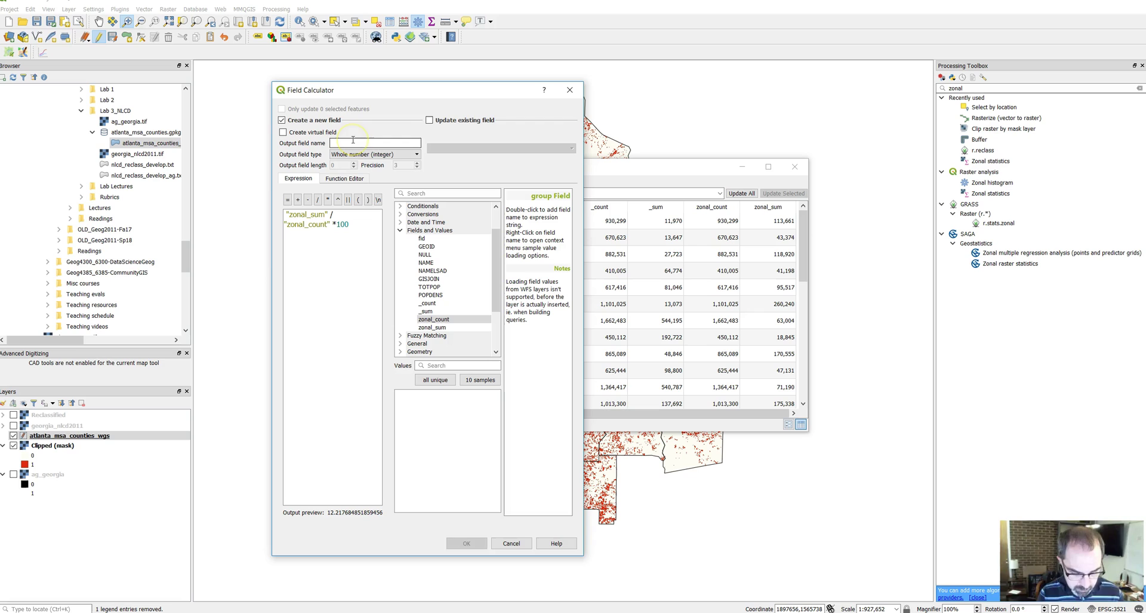
{"action": "type", "text": "ag"}
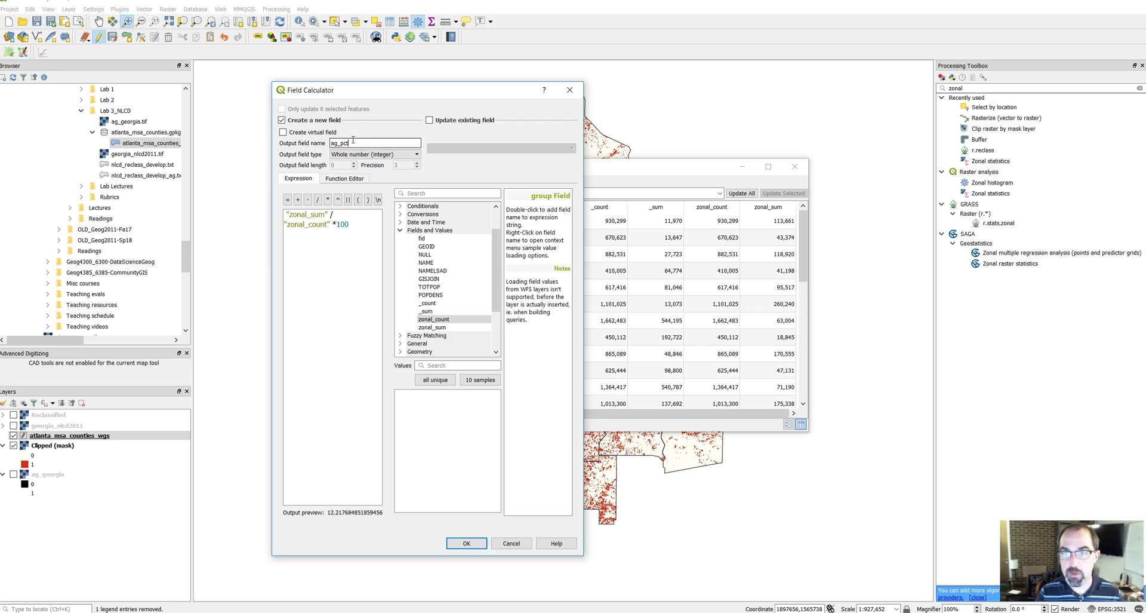
{"action": "type", "text": "_pct"}
{"action": "left_click", "coordinate": [367, 154]}
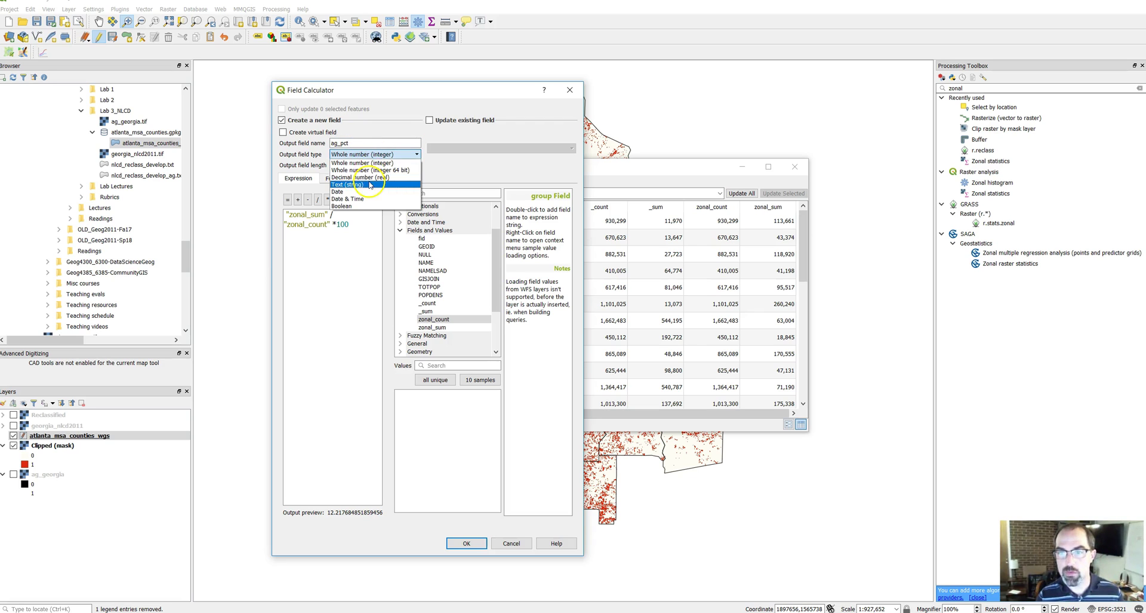
{"action": "left_click", "coordinate": [370, 177]}
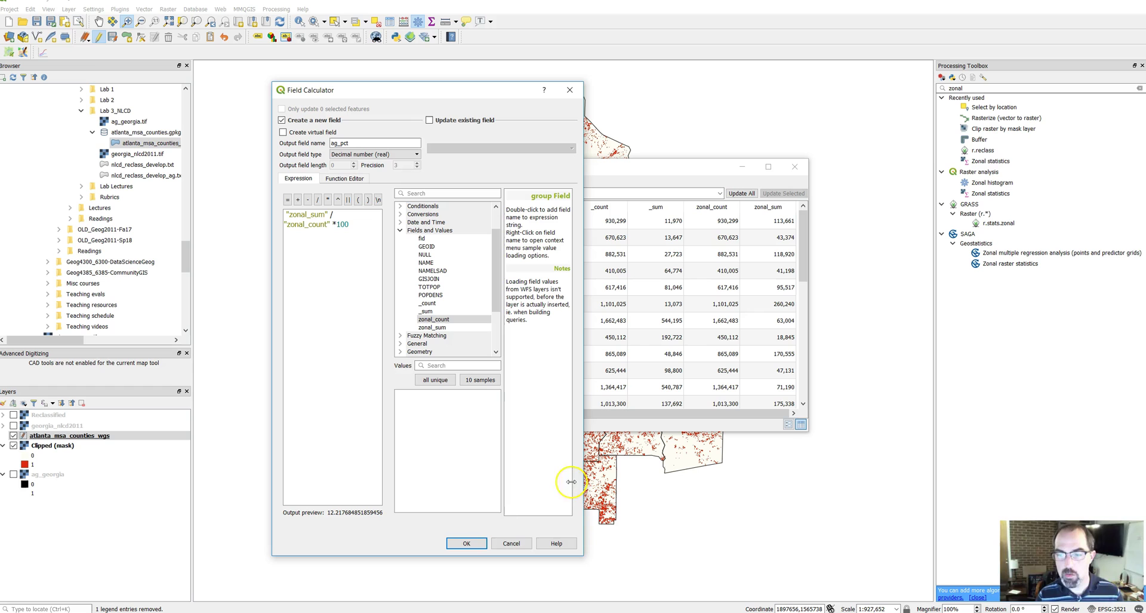
Step: Compute ag_pct for all 29 counties and sort it descending, from about 27.4 to 1.2
{"action": "left_click", "coordinate": [468, 543]}
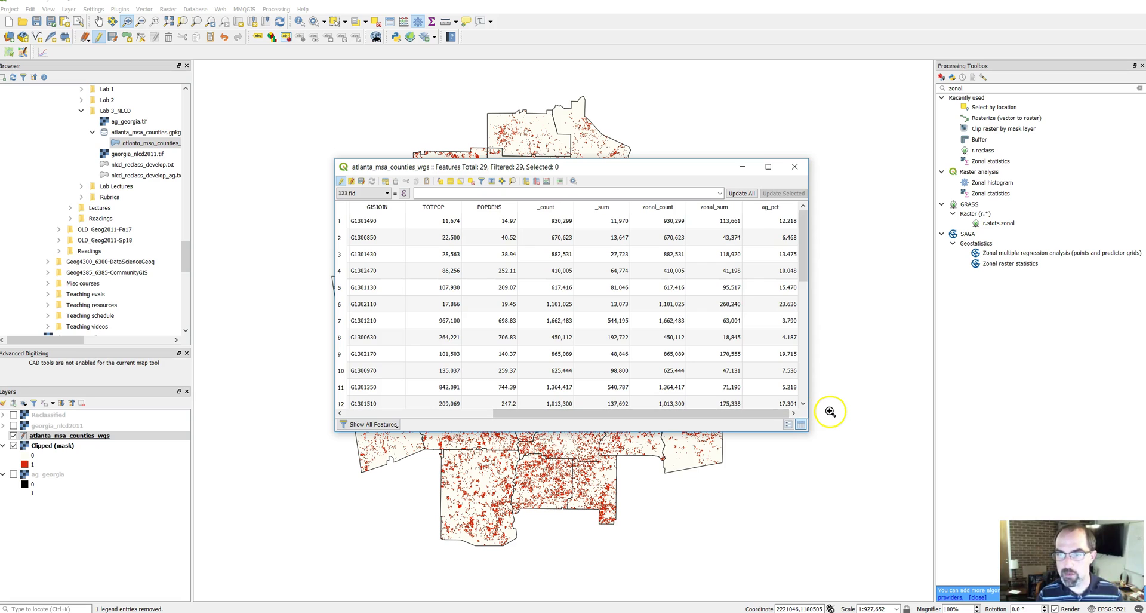
{"action": "left_click", "coordinate": [775, 209]}
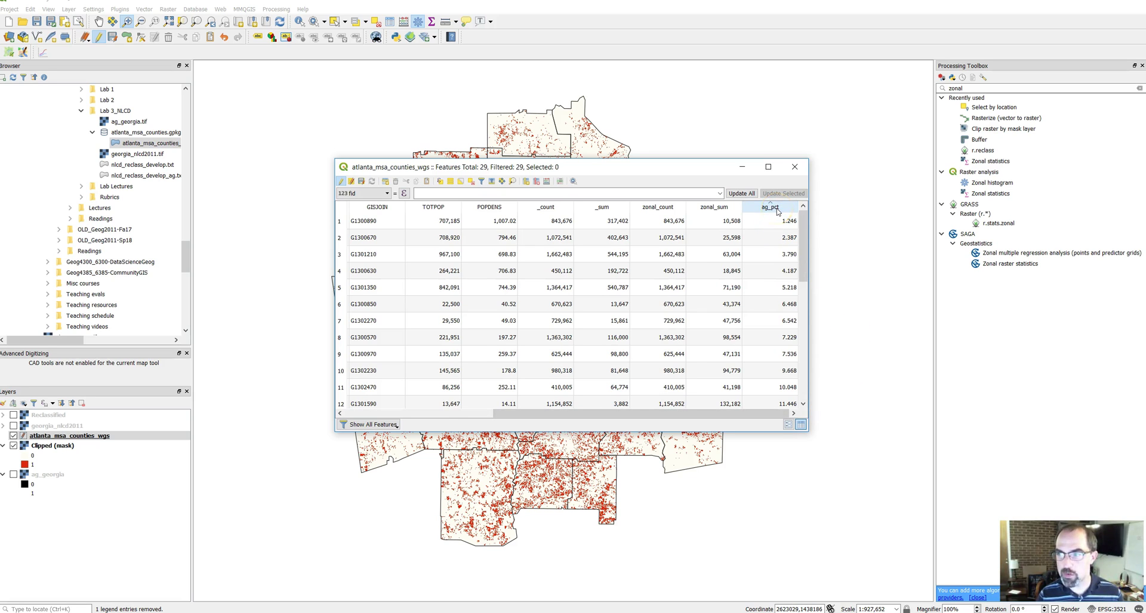
{"action": "left_click", "coordinate": [776, 207]}
{"action": "left_click_drag", "start_coordinate": [732, 418], "coordinate": [696, 418]}
{"action": "left_click_drag", "start_coordinate": [496, 413], "coordinate": [794, 427]}
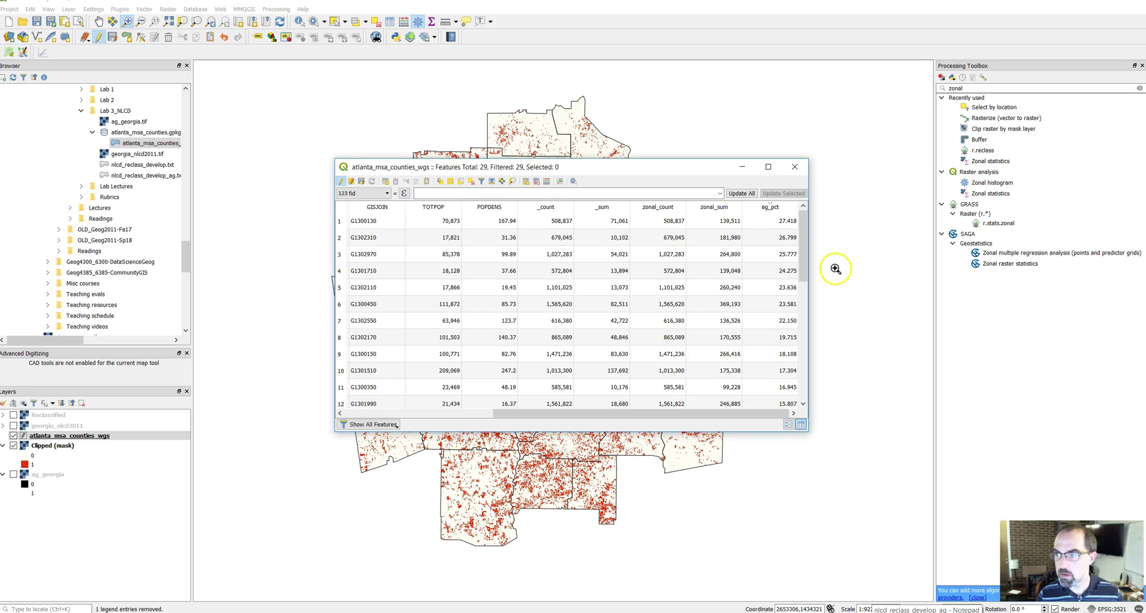
{"action": "left_click_drag", "start_coordinate": [806, 266], "coordinate": [810, 396]}
{"action": "left_click_drag", "start_coordinate": [687, 410], "coordinate": [440, 408]}
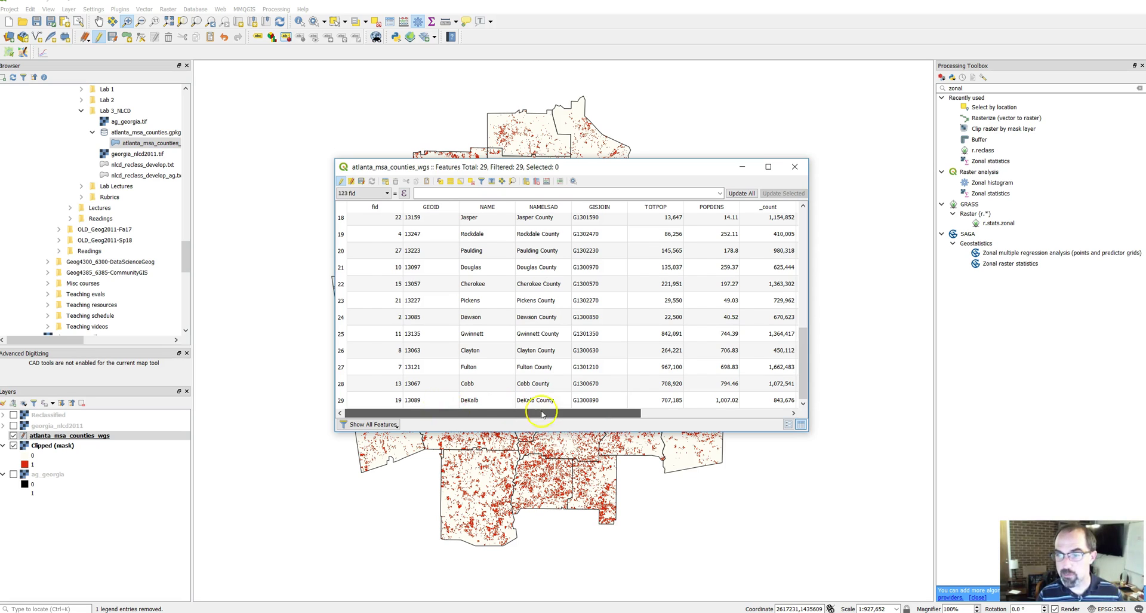
{"action": "left_click_drag", "start_coordinate": [543, 413], "coordinate": [870, 422]}
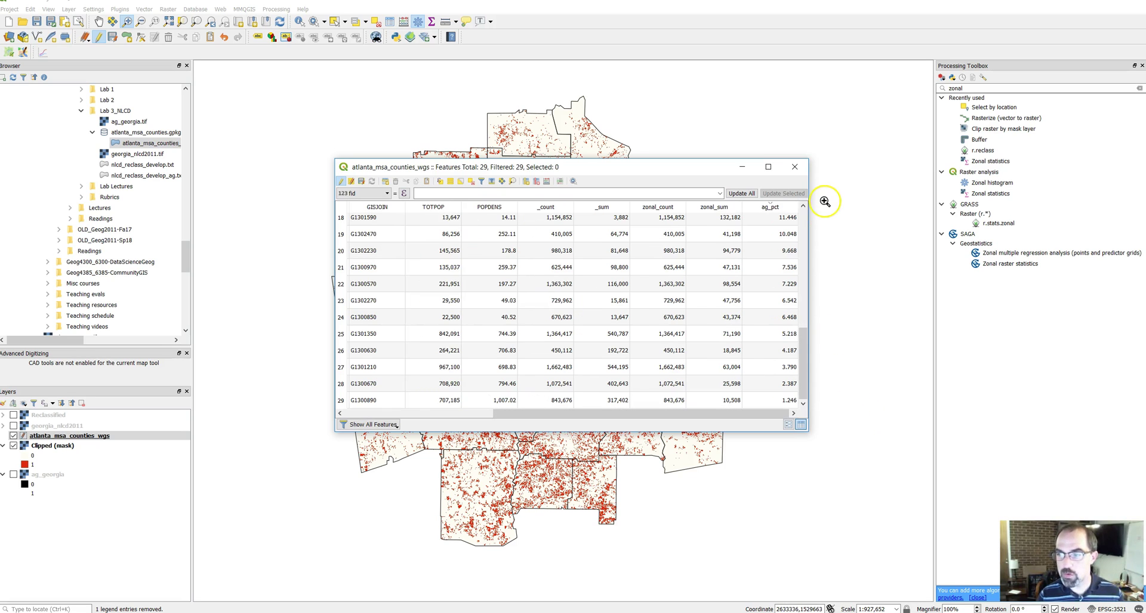
{"action": "left_click_drag", "start_coordinate": [806, 338], "coordinate": [789, 193]}
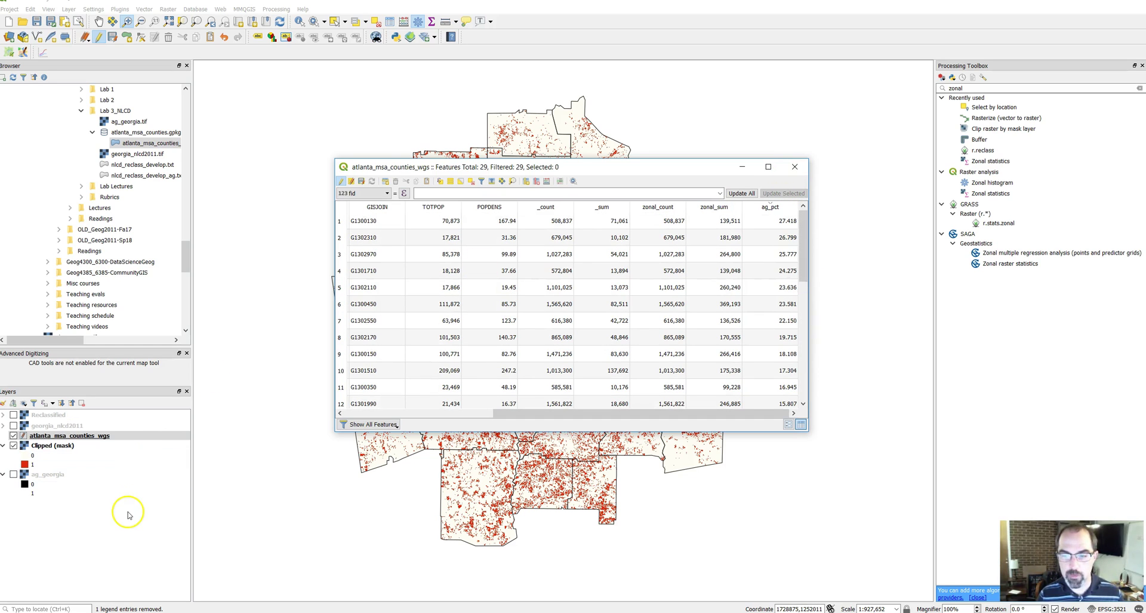